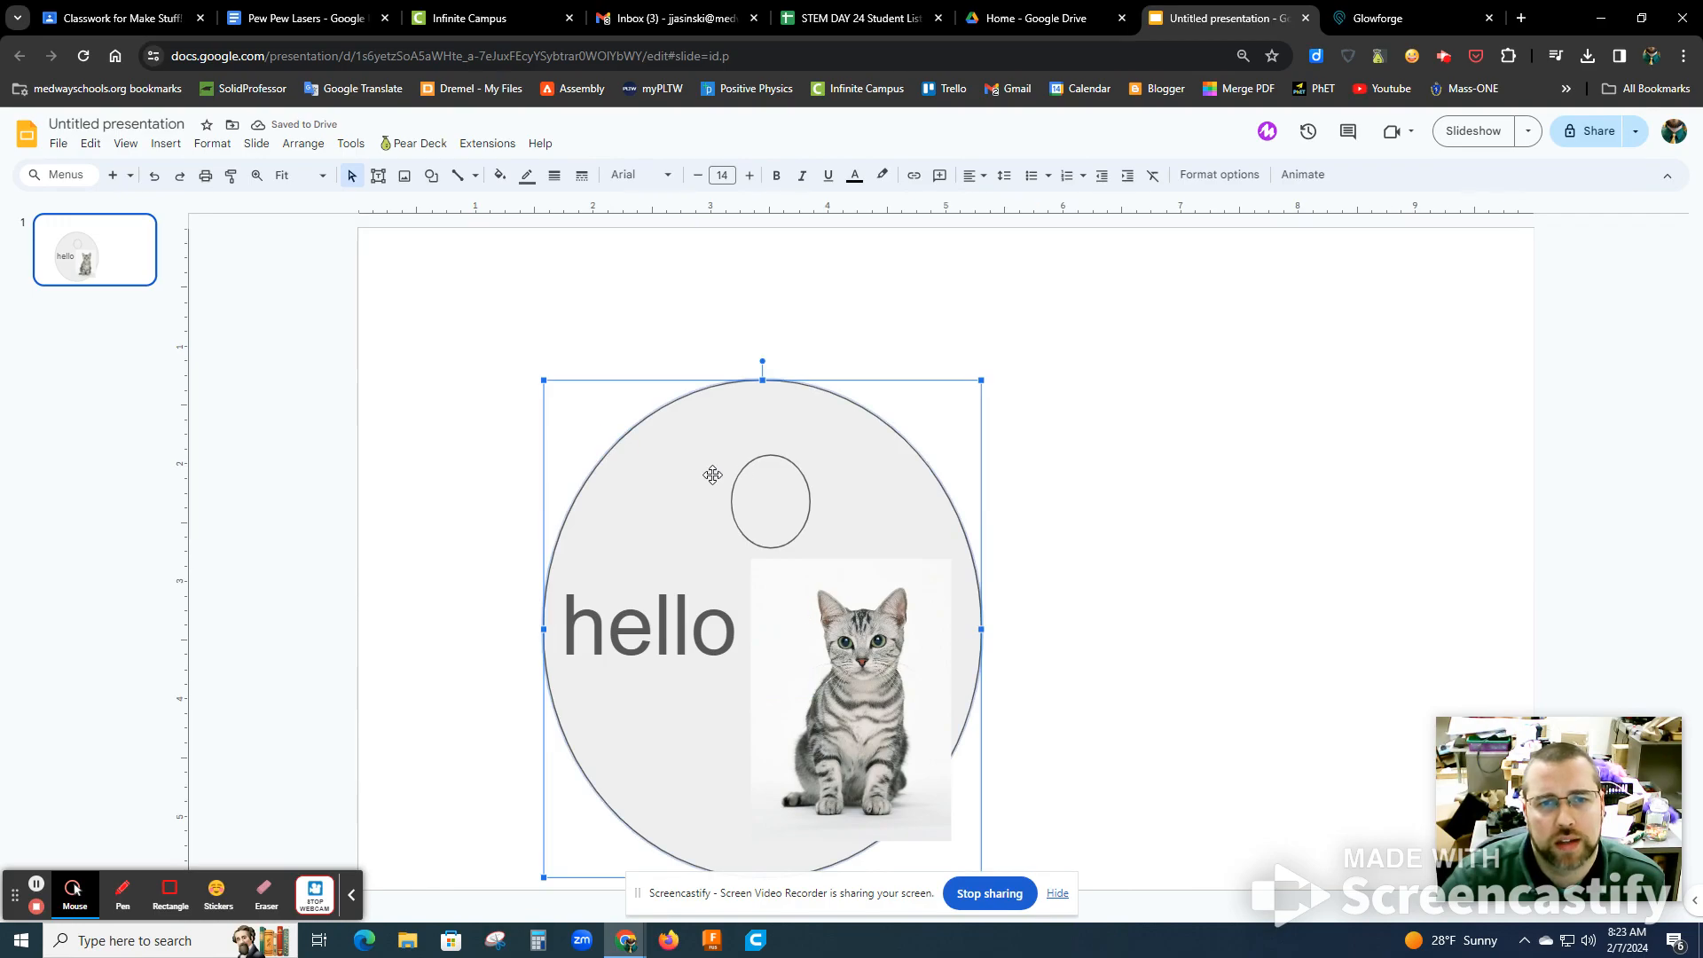
Step: Nudge the large grey circle slightly to the right around the text, small circle and cat picture, leaving nothing selected
click(741, 477)
mouse_move(750, 452)
mouse_down()
mouse_move(748, 427)
mouse_move(758, 450)
mouse_up()
click(1072, 525)
click(751, 544)
click(331, 346)
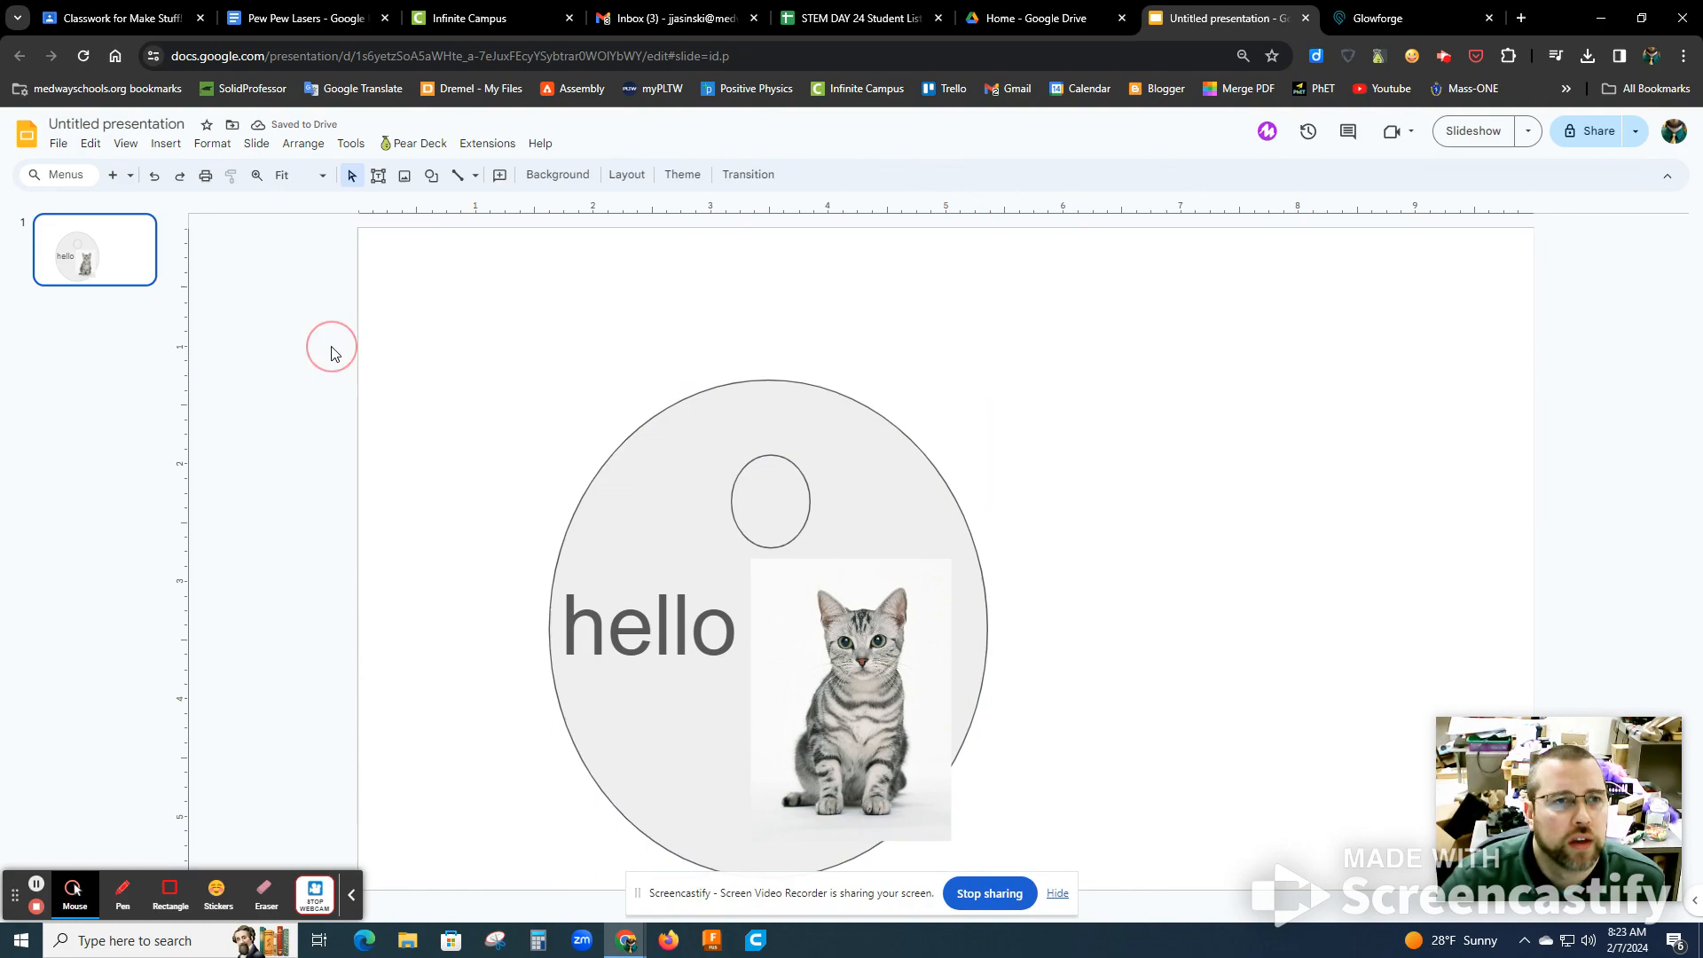
Step: Download the current slide as a Scalable Vector Graphics (.svg) file
click(60, 145)
mouse_move(114, 350)
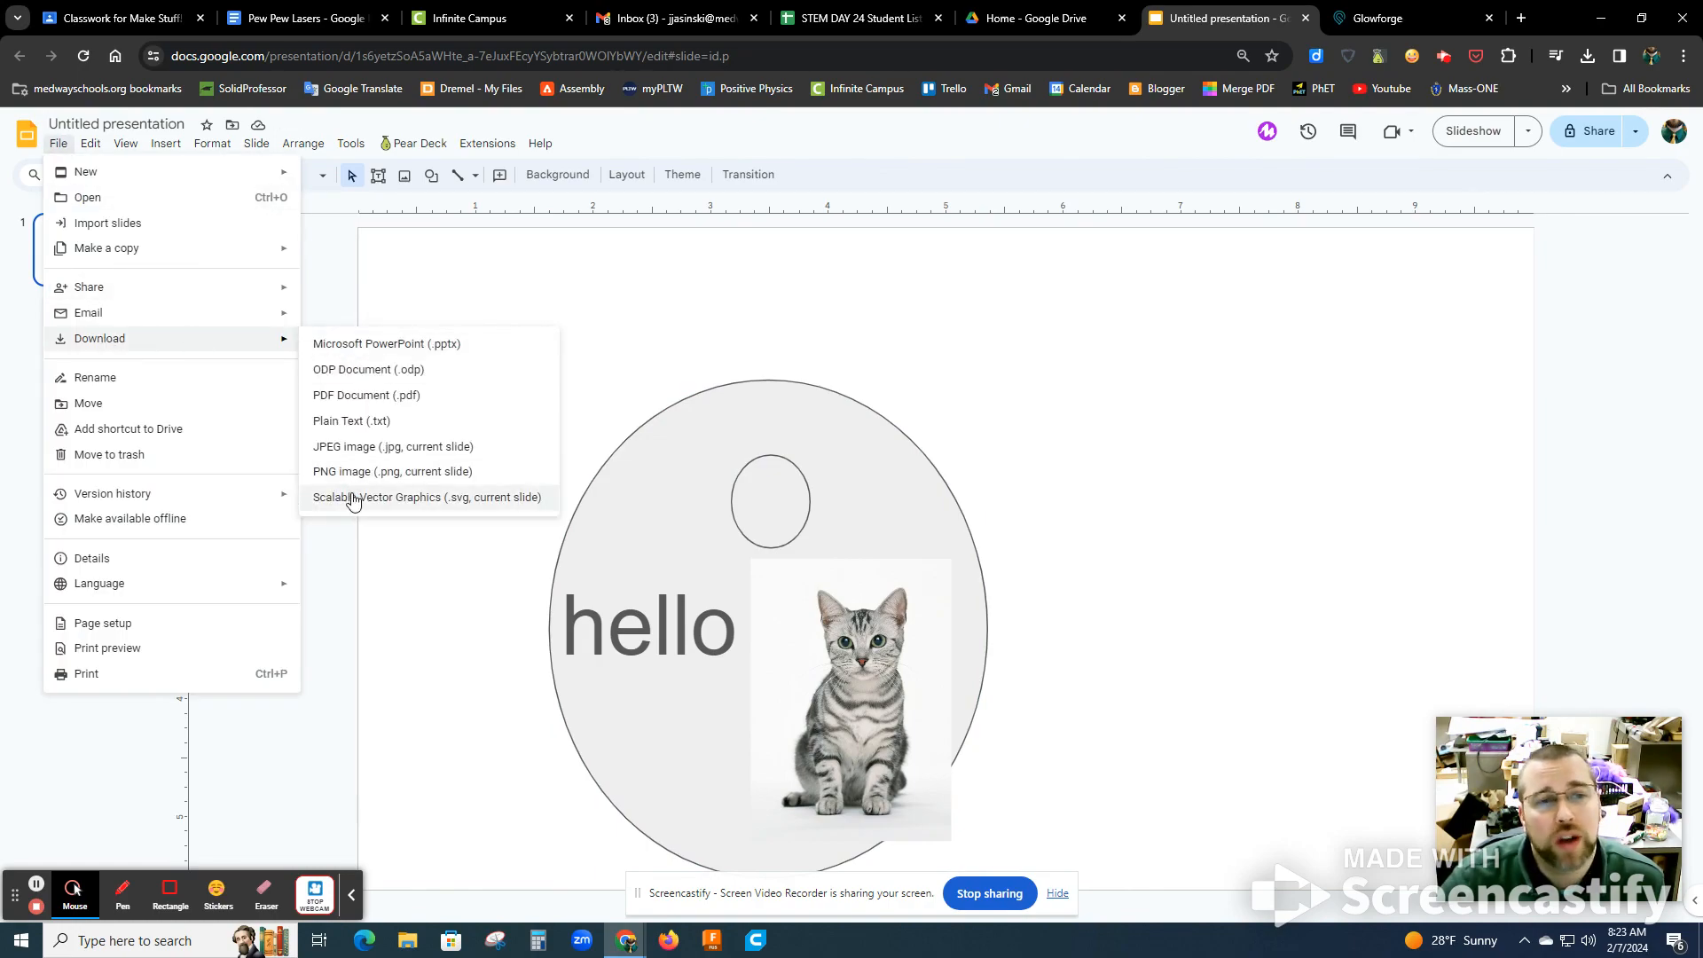
click(441, 502)
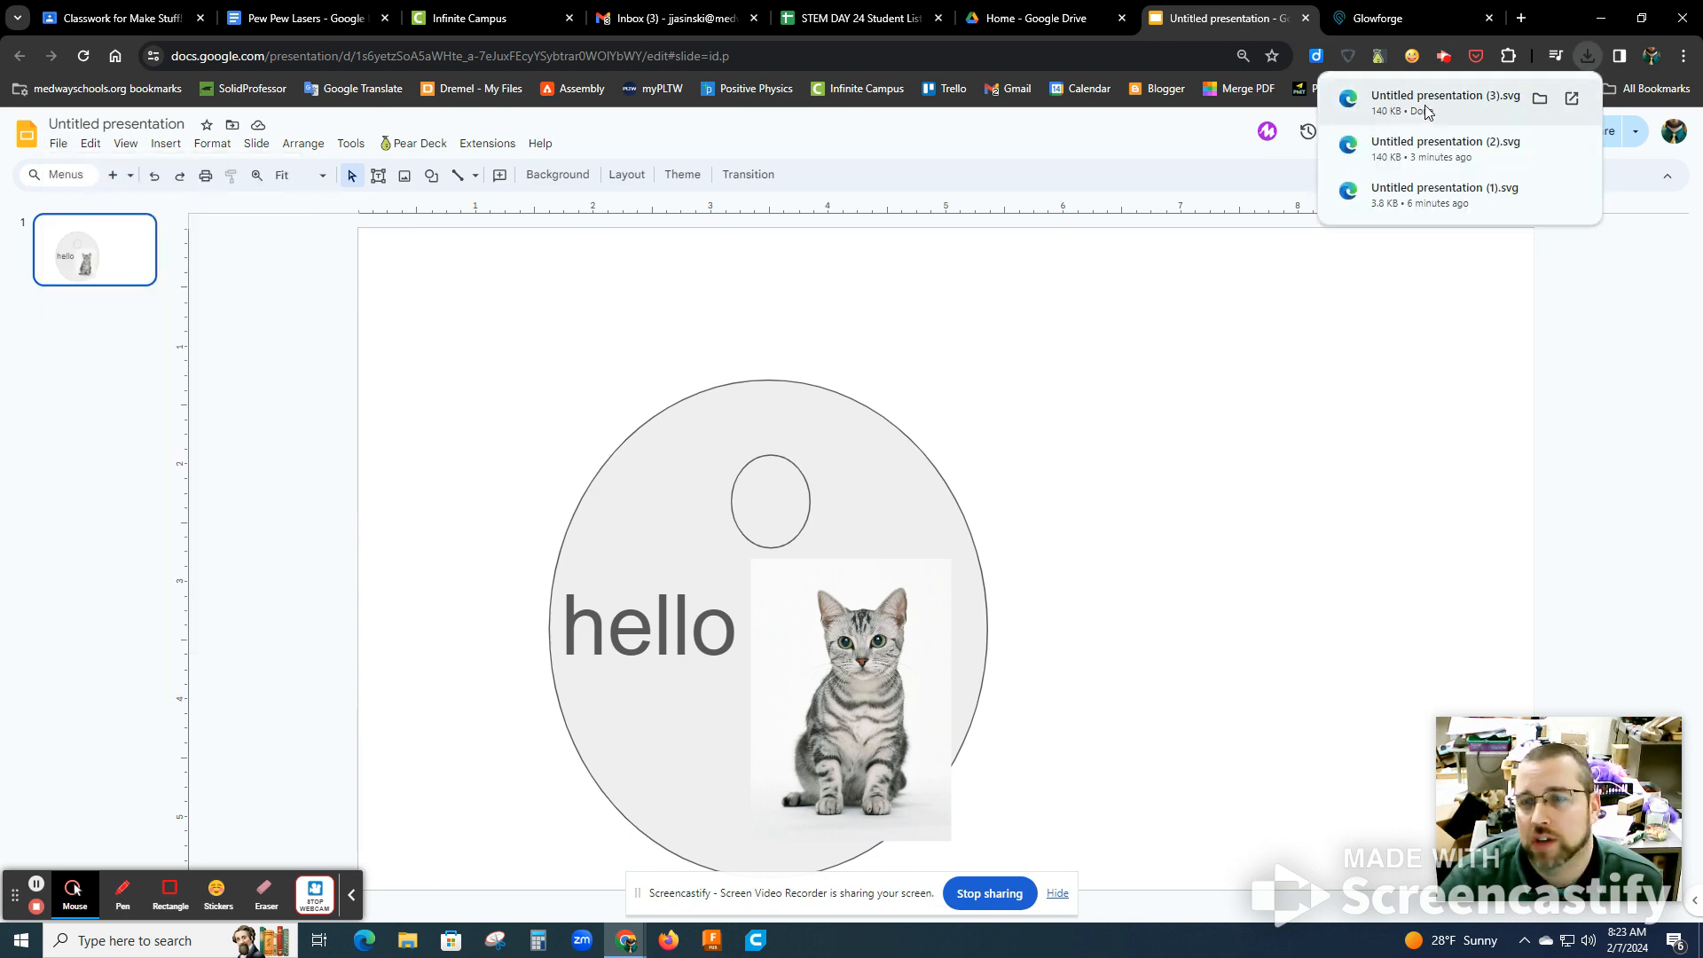
click(134, 126)
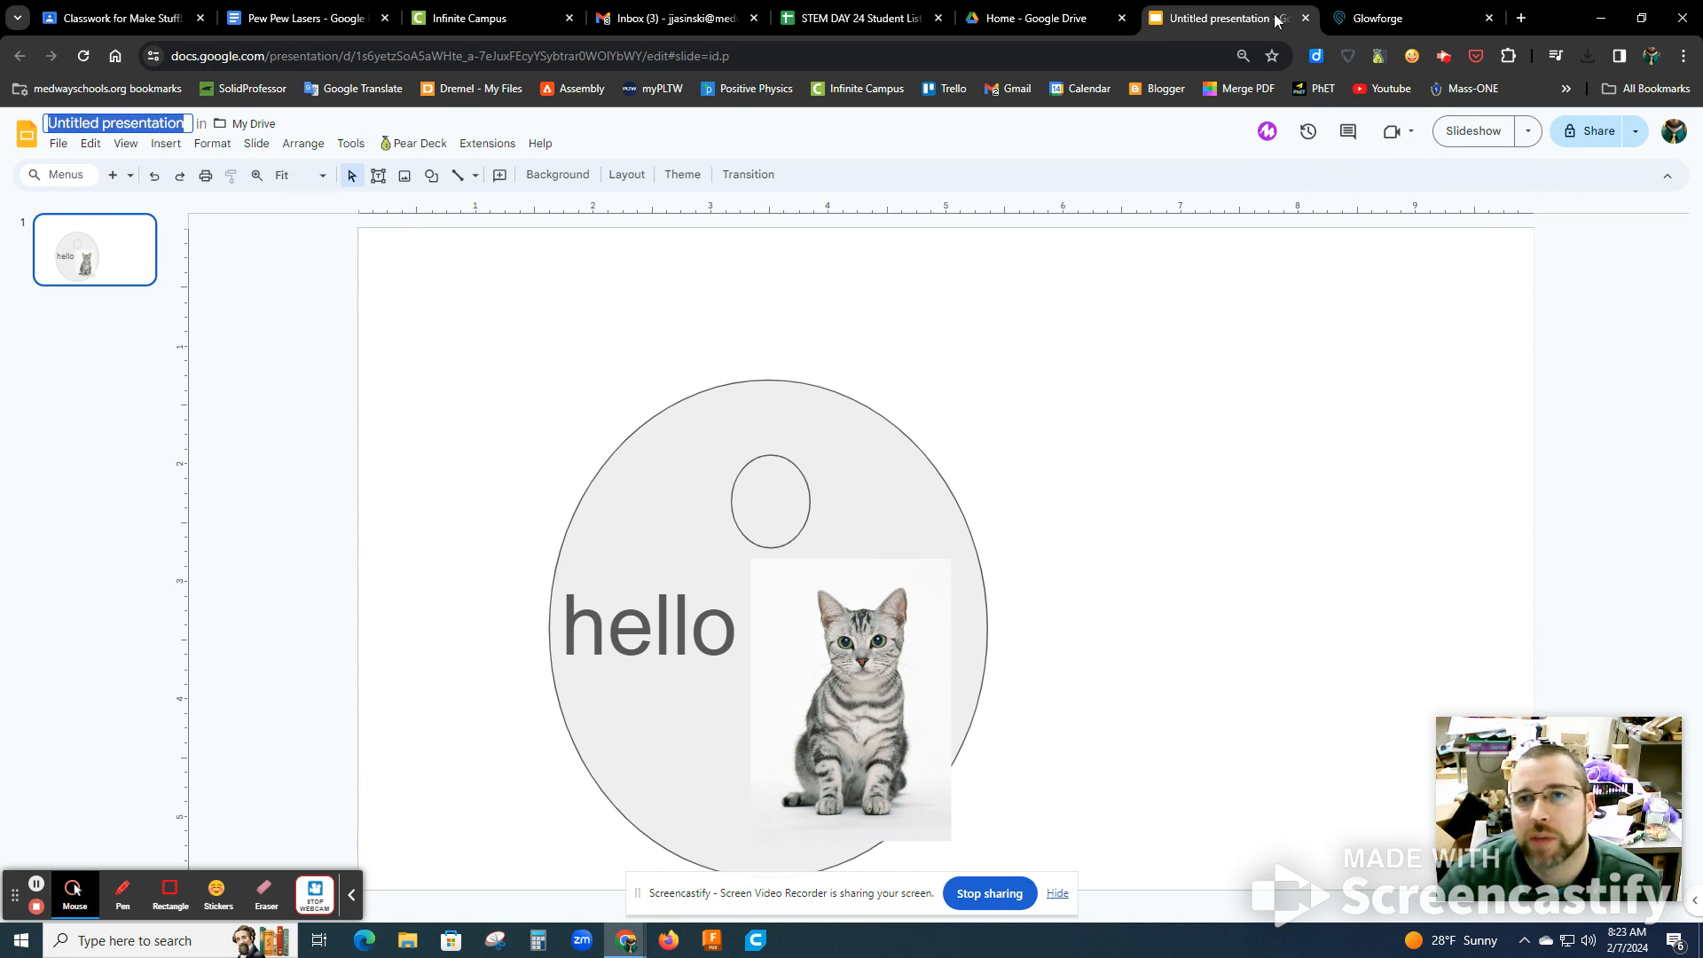
Step: Switch to Glowforge and upload the file Untitled presentation (3) from Downloads as artwork
click(1378, 17)
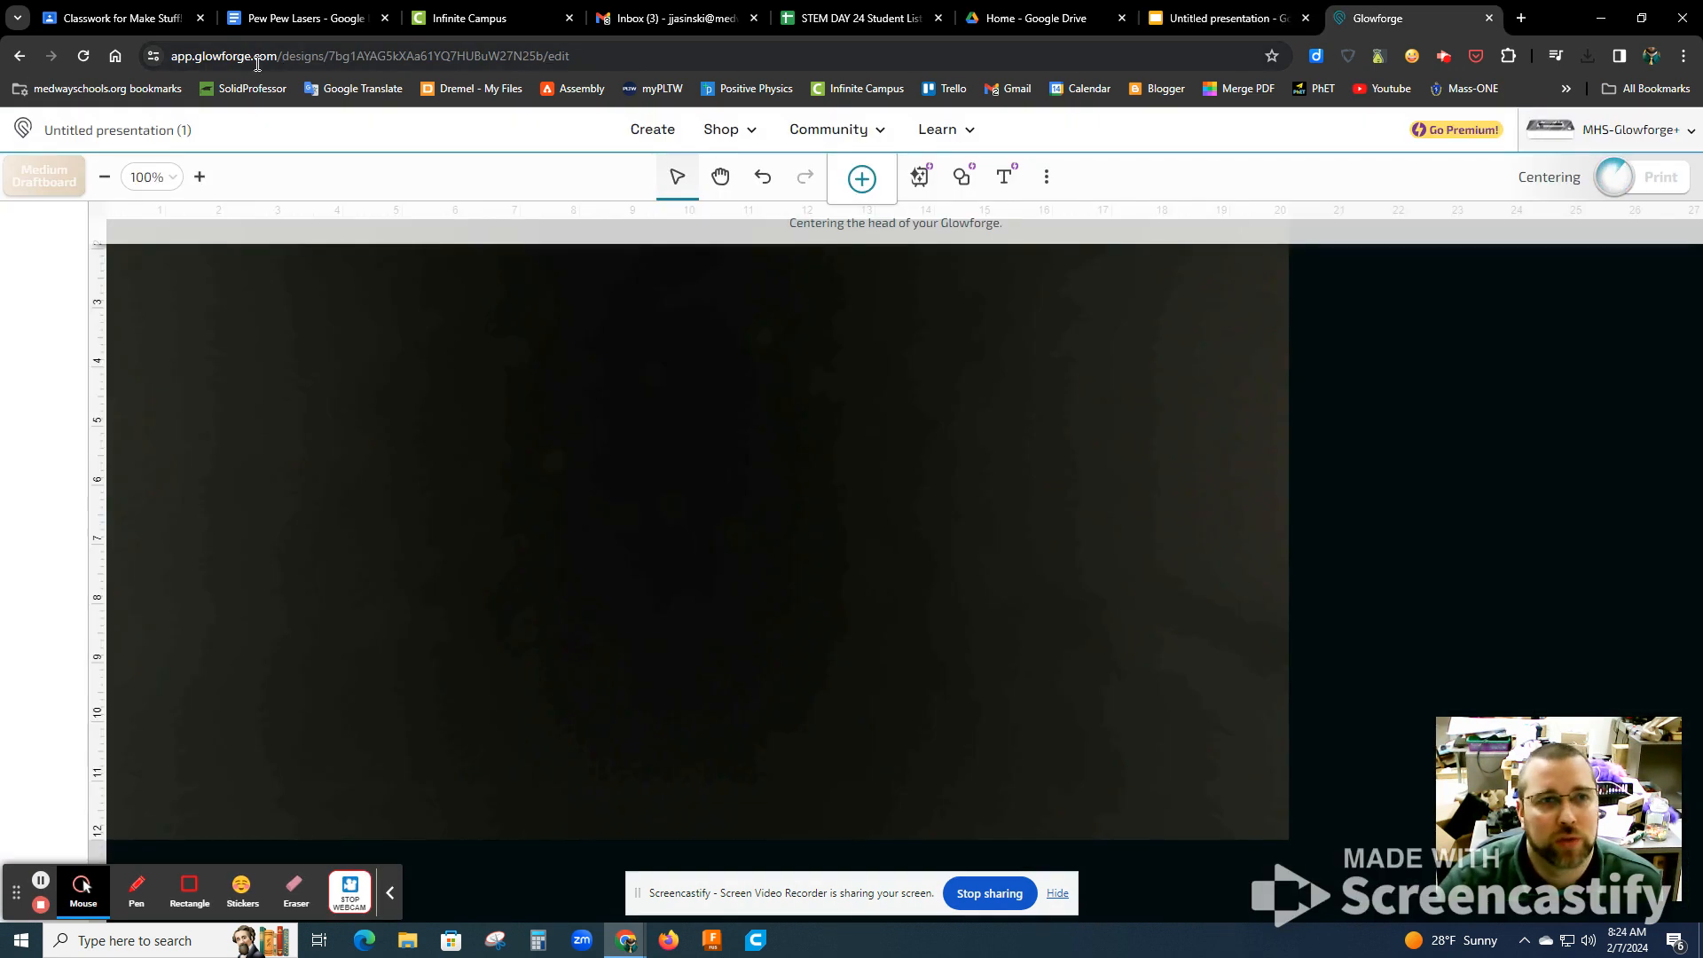
click(865, 181)
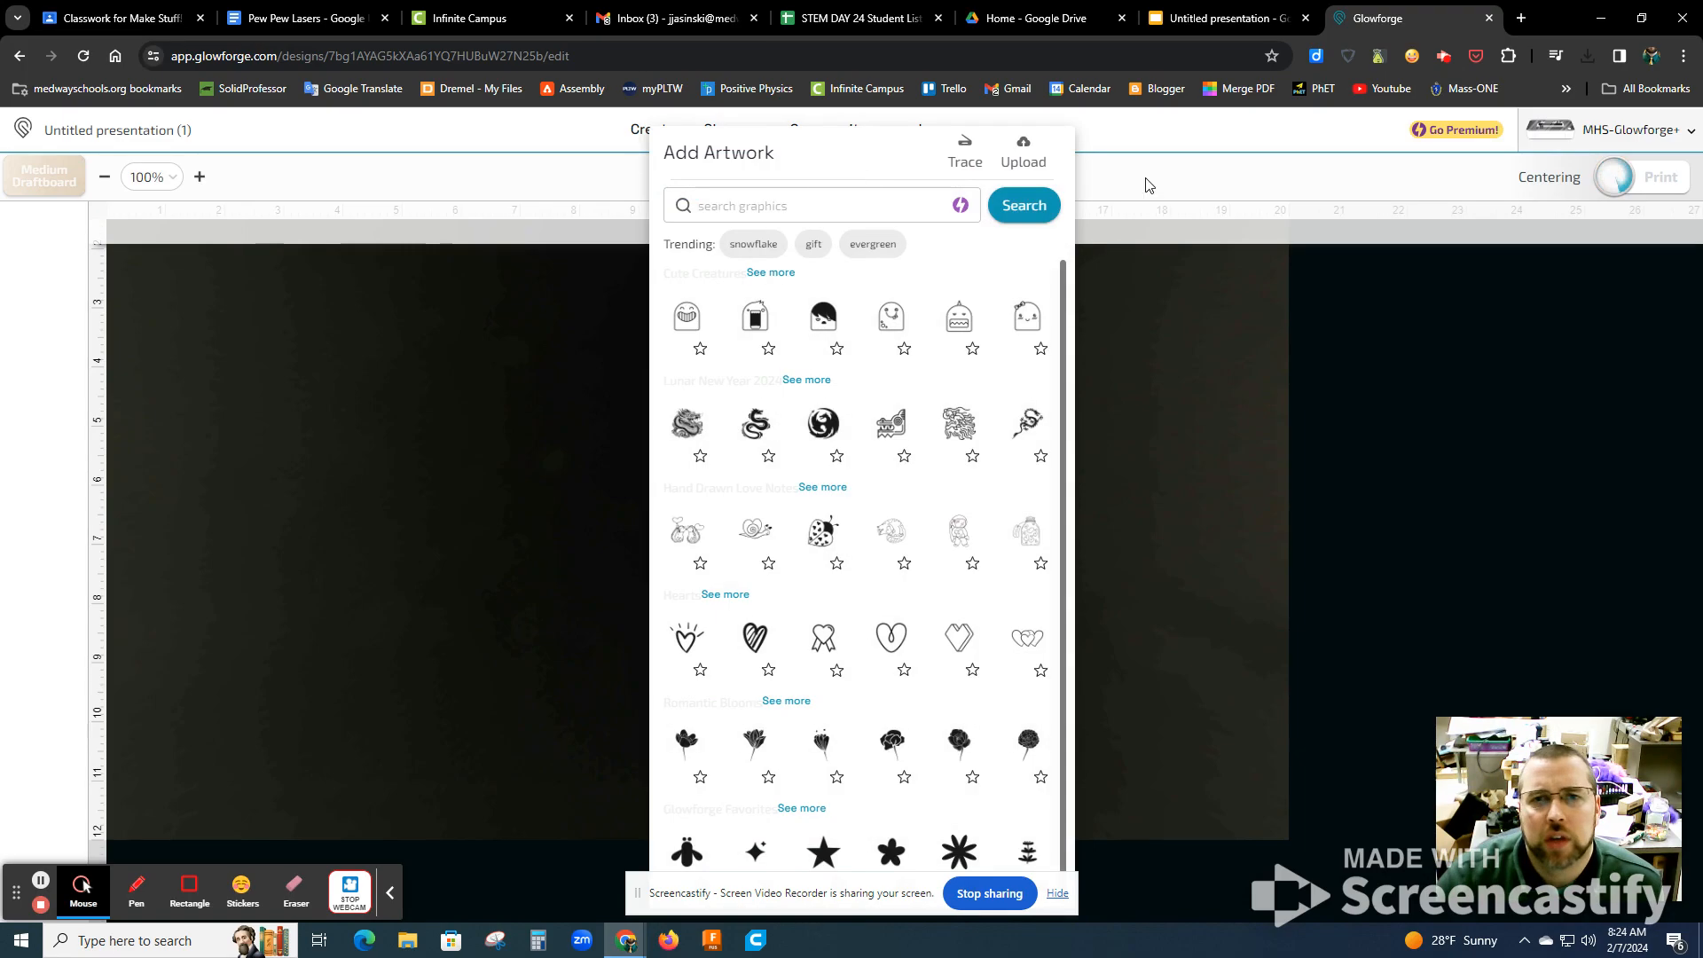
click(1023, 148)
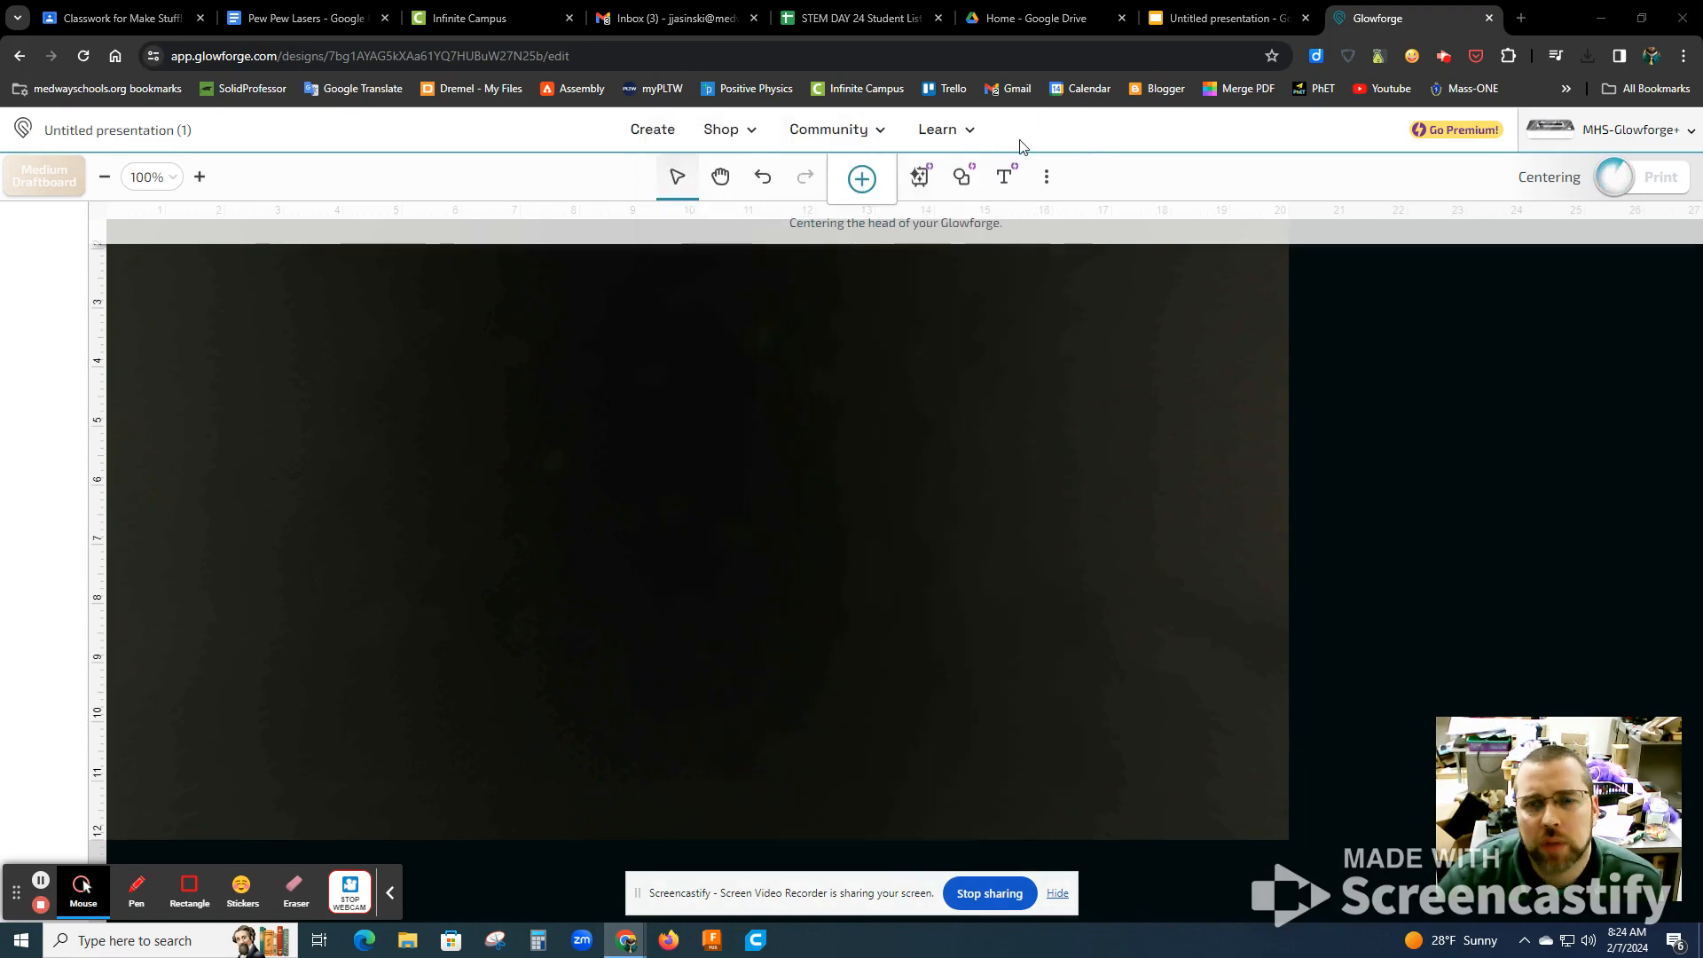
click(399, 138)
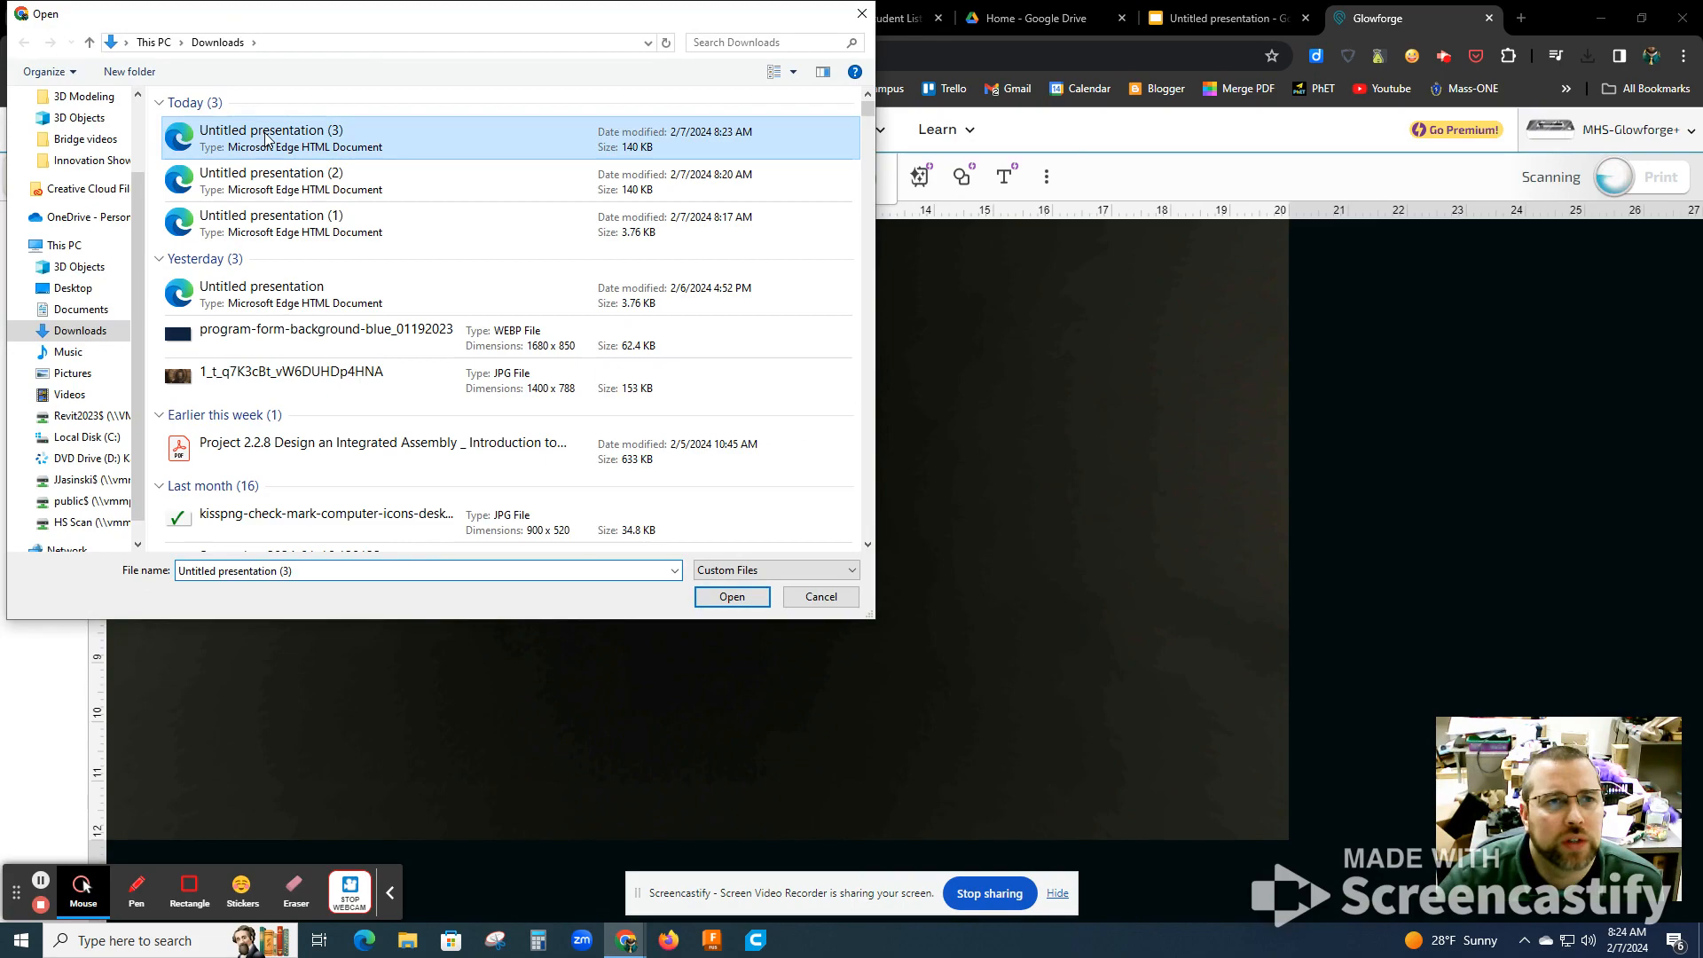
click(724, 594)
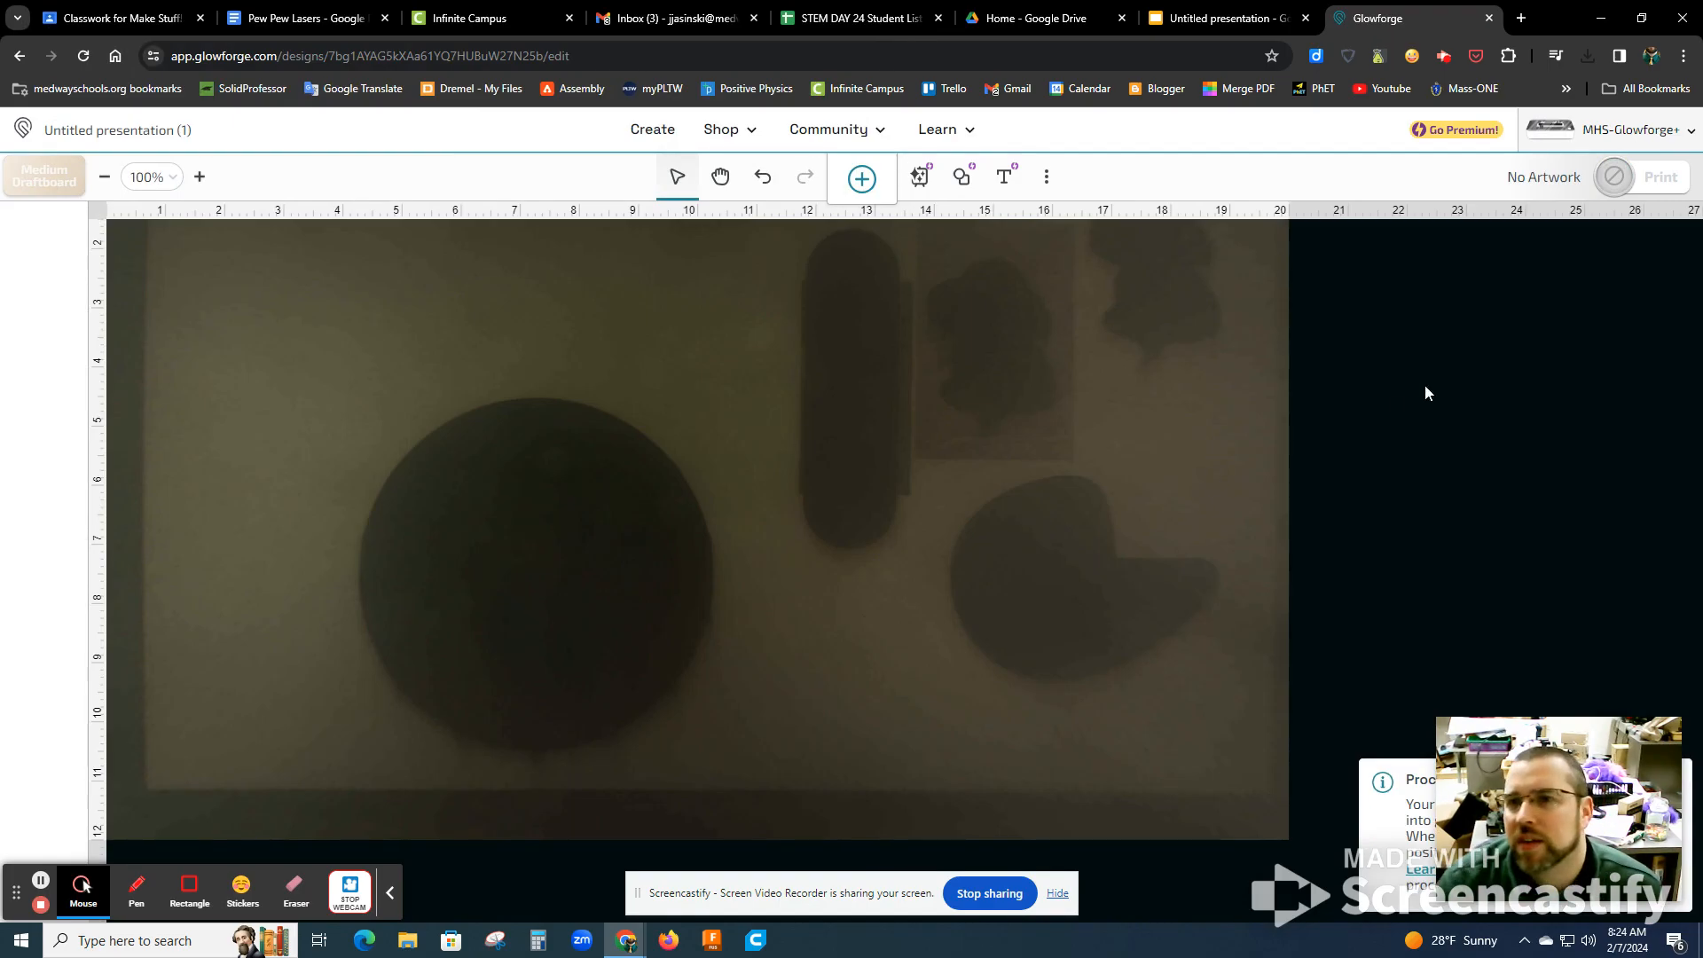
click(1491, 785)
drag(1491, 785, 1492, 622)
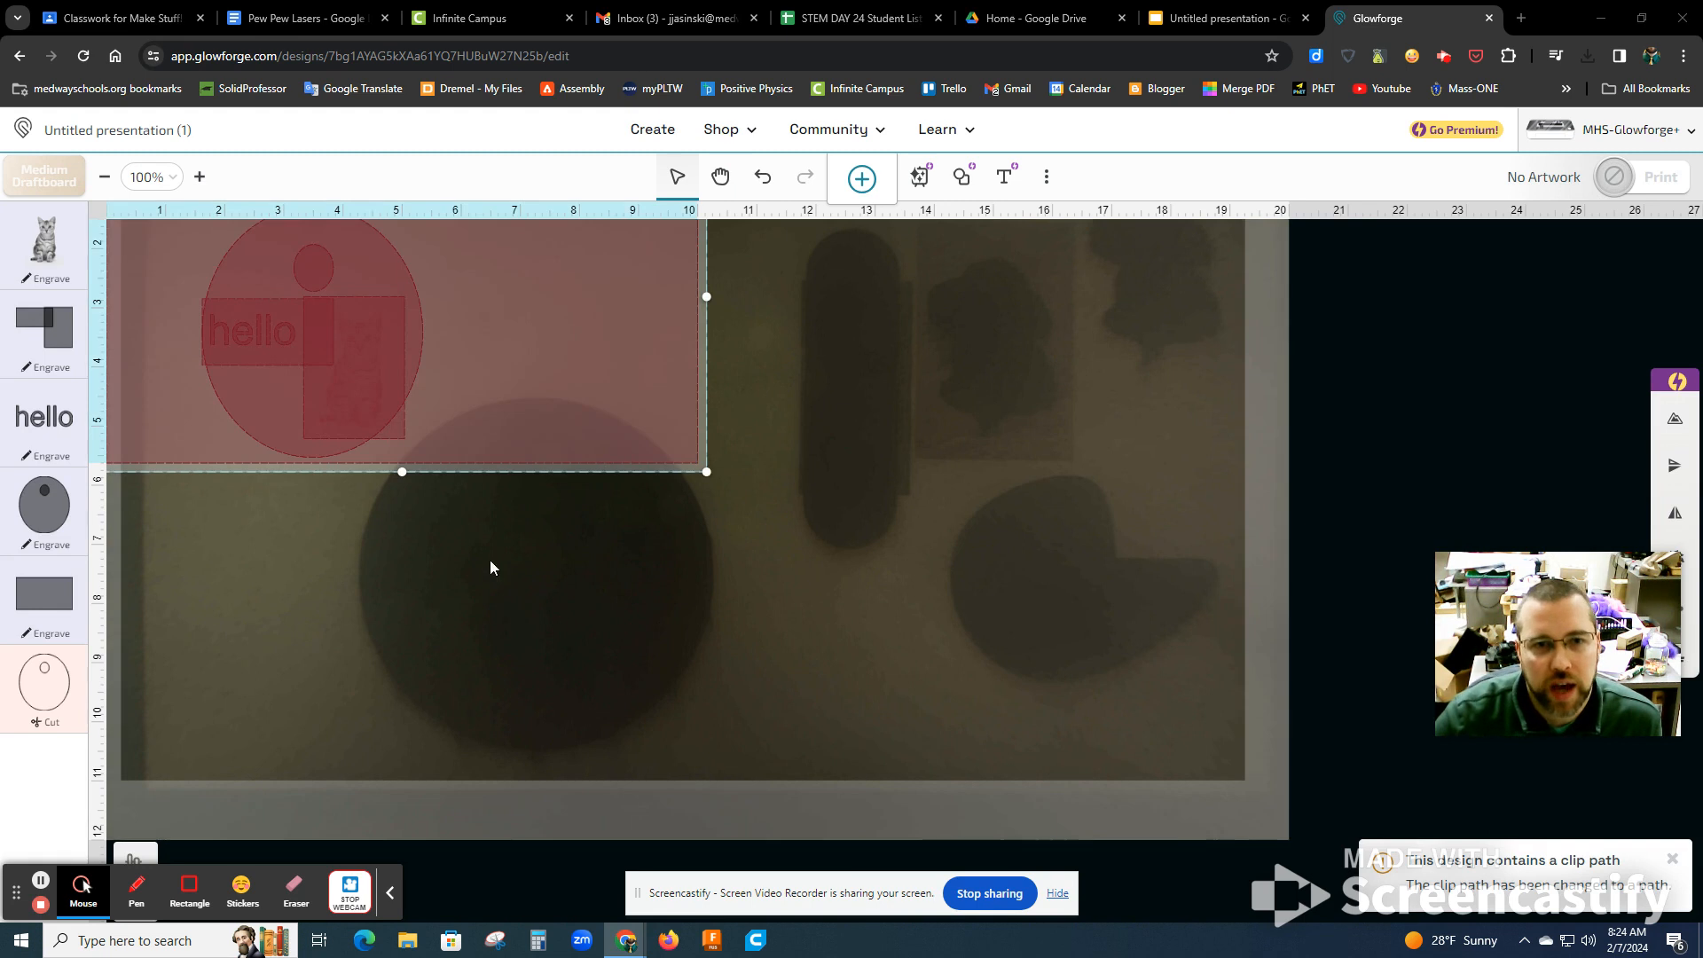
Step: Move the imported artwork down and to the right so it lies within the printable area of the bed
click(339, 550)
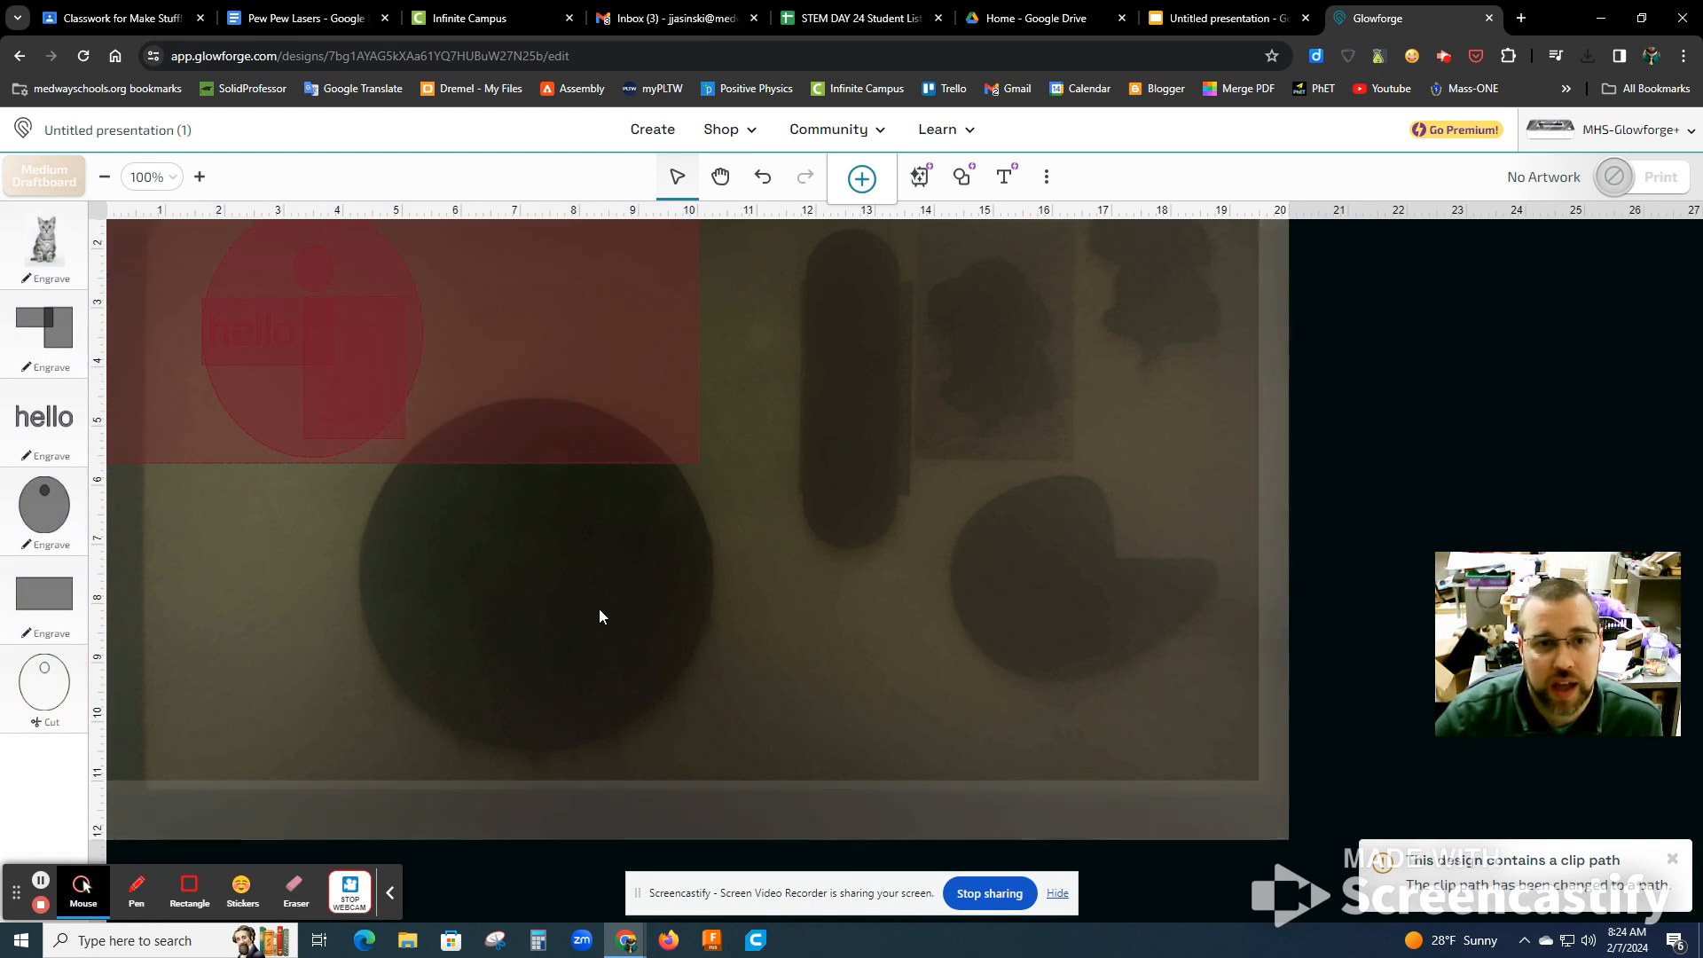
scroll(598, 608, up, 2)
scroll(599, 615, down, 1)
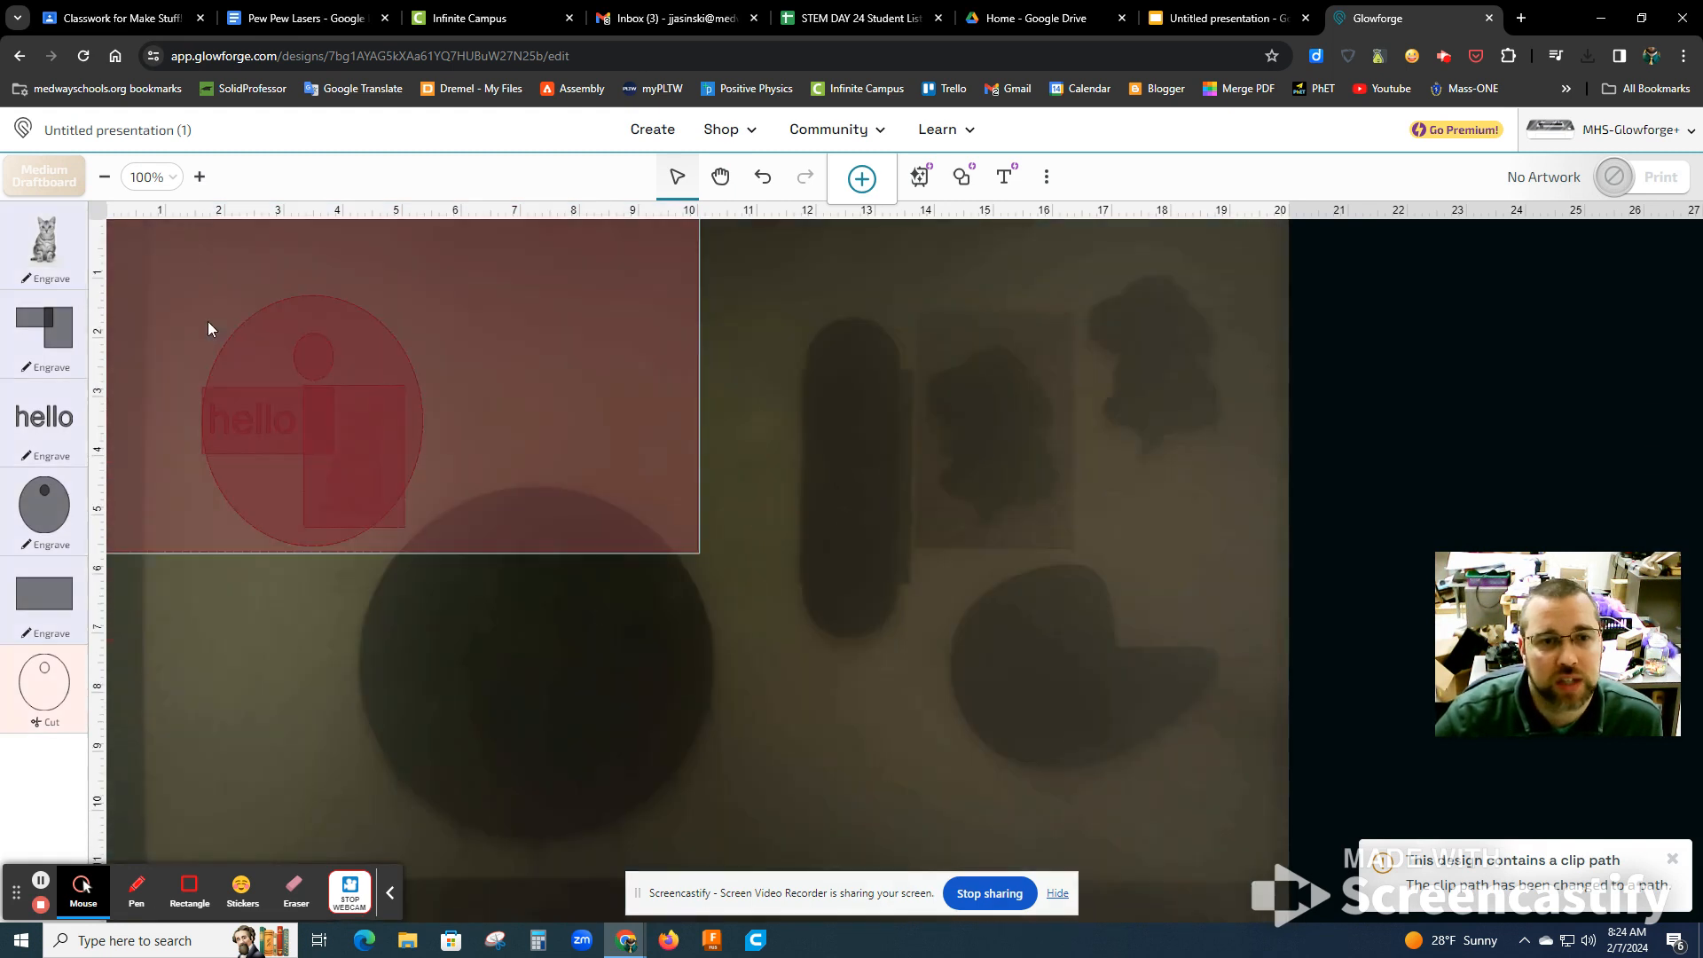
drag(439, 433, 496, 461)
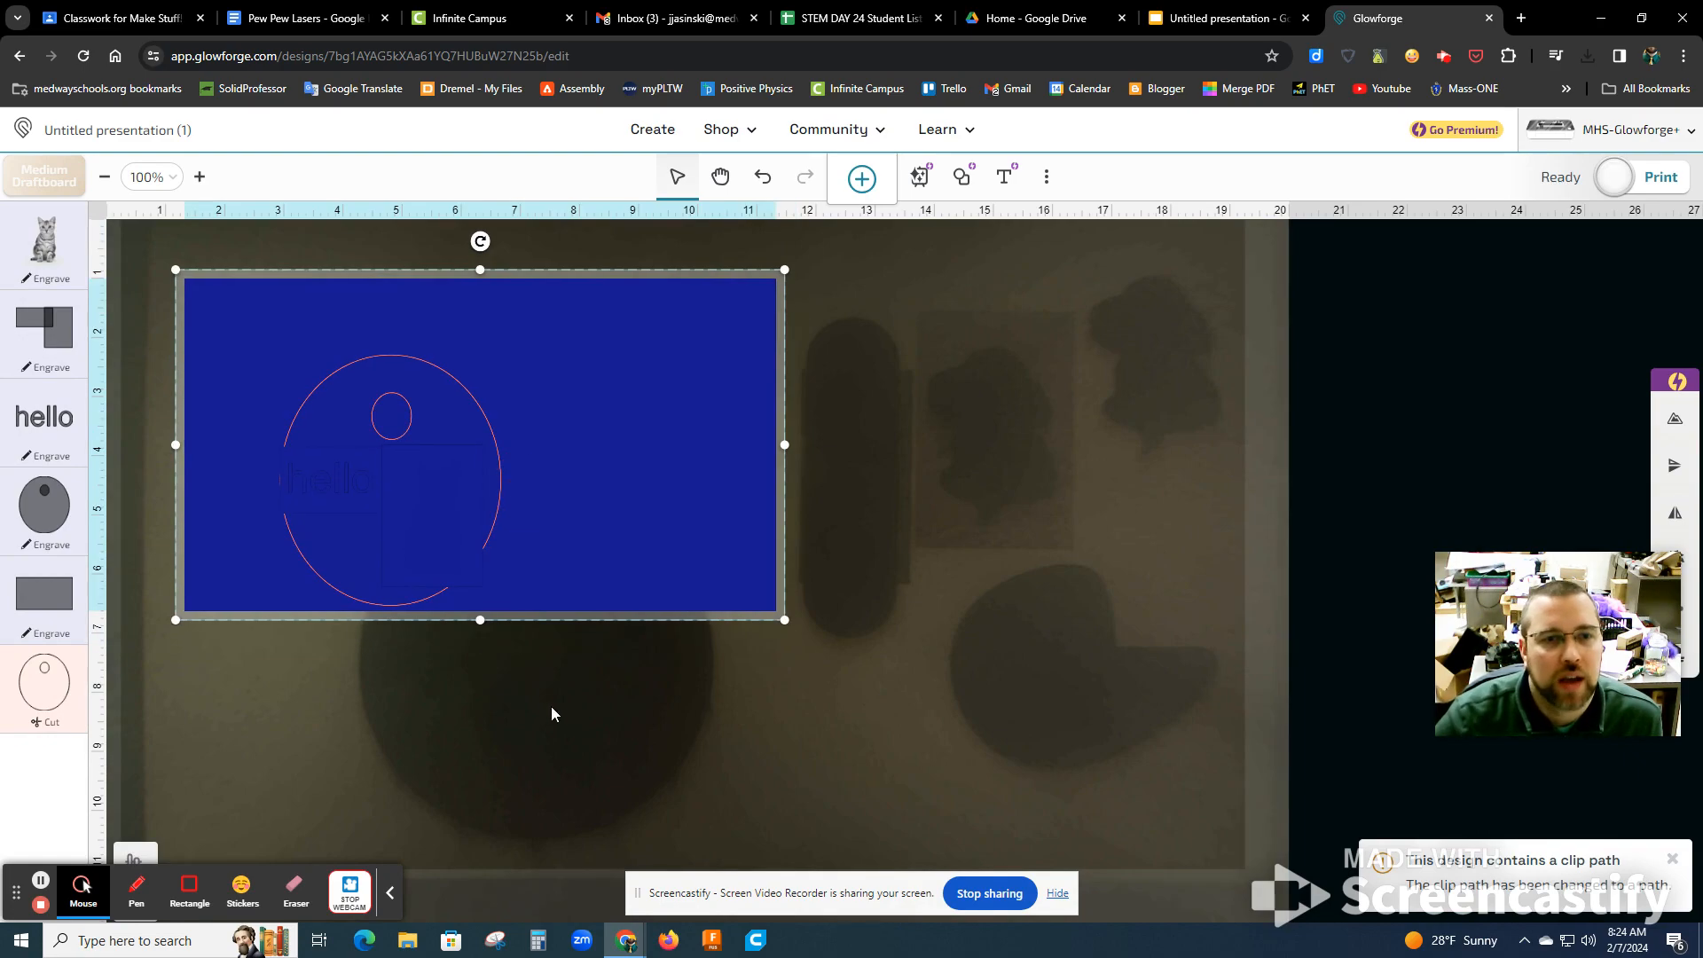
click(565, 684)
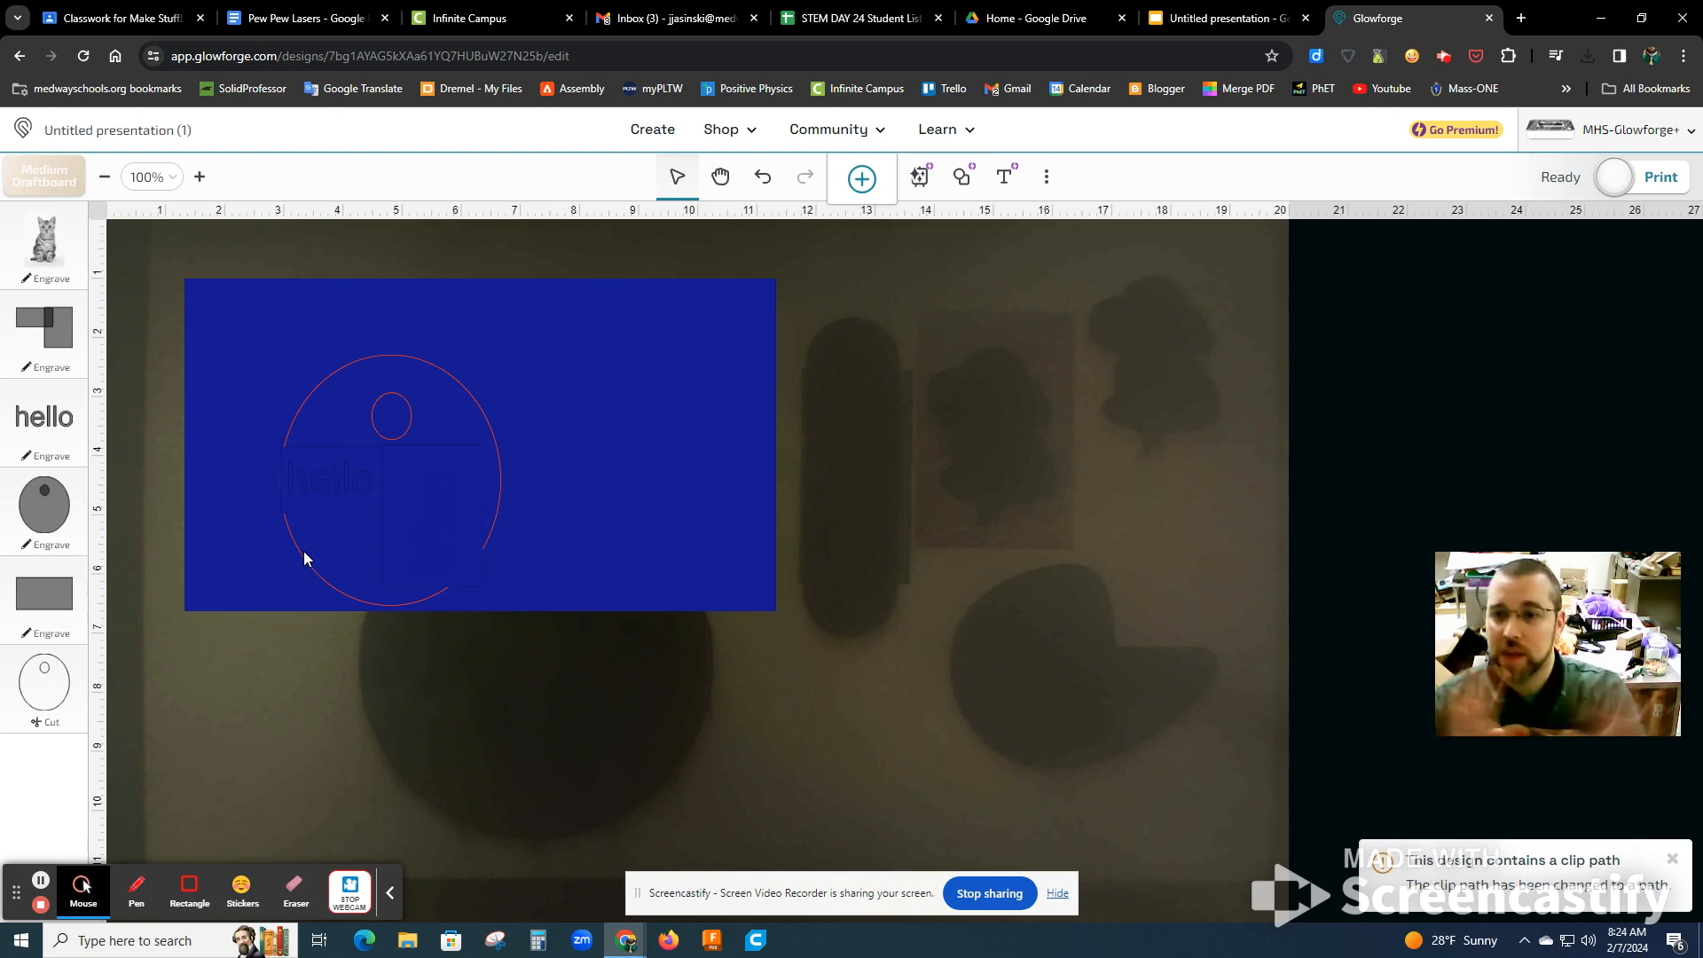
Step: Choose Medium Draftboard as the material and check the engrave options of the cat picture
click(44, 184)
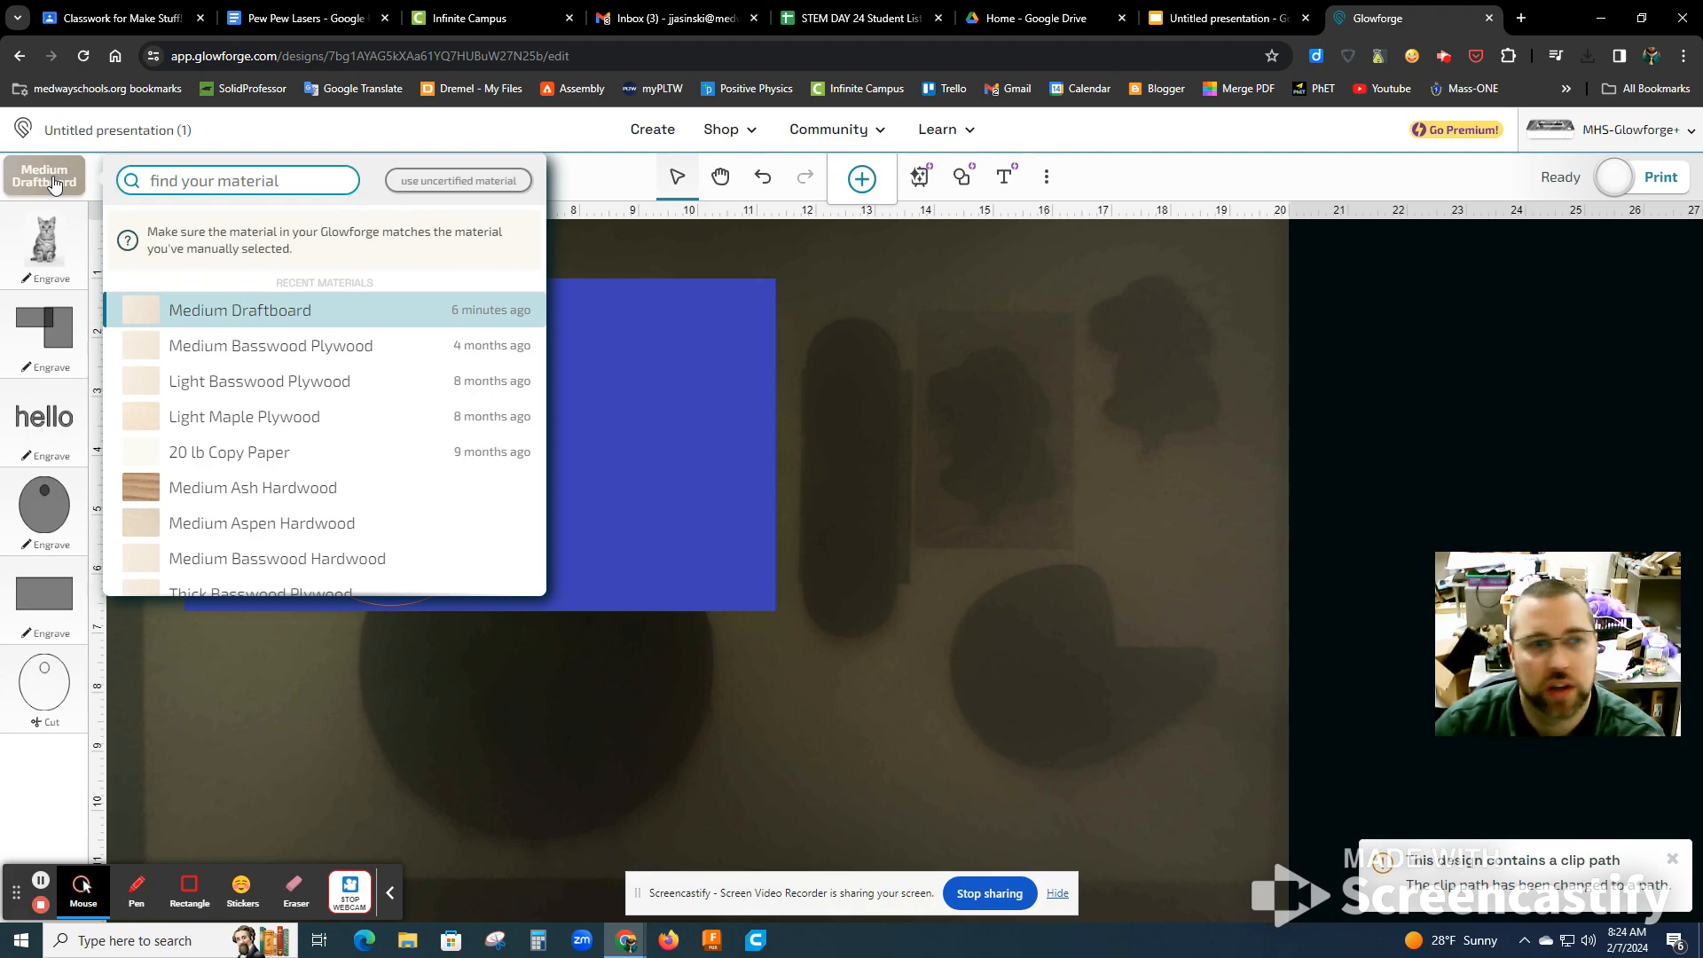
click(482, 314)
click(51, 255)
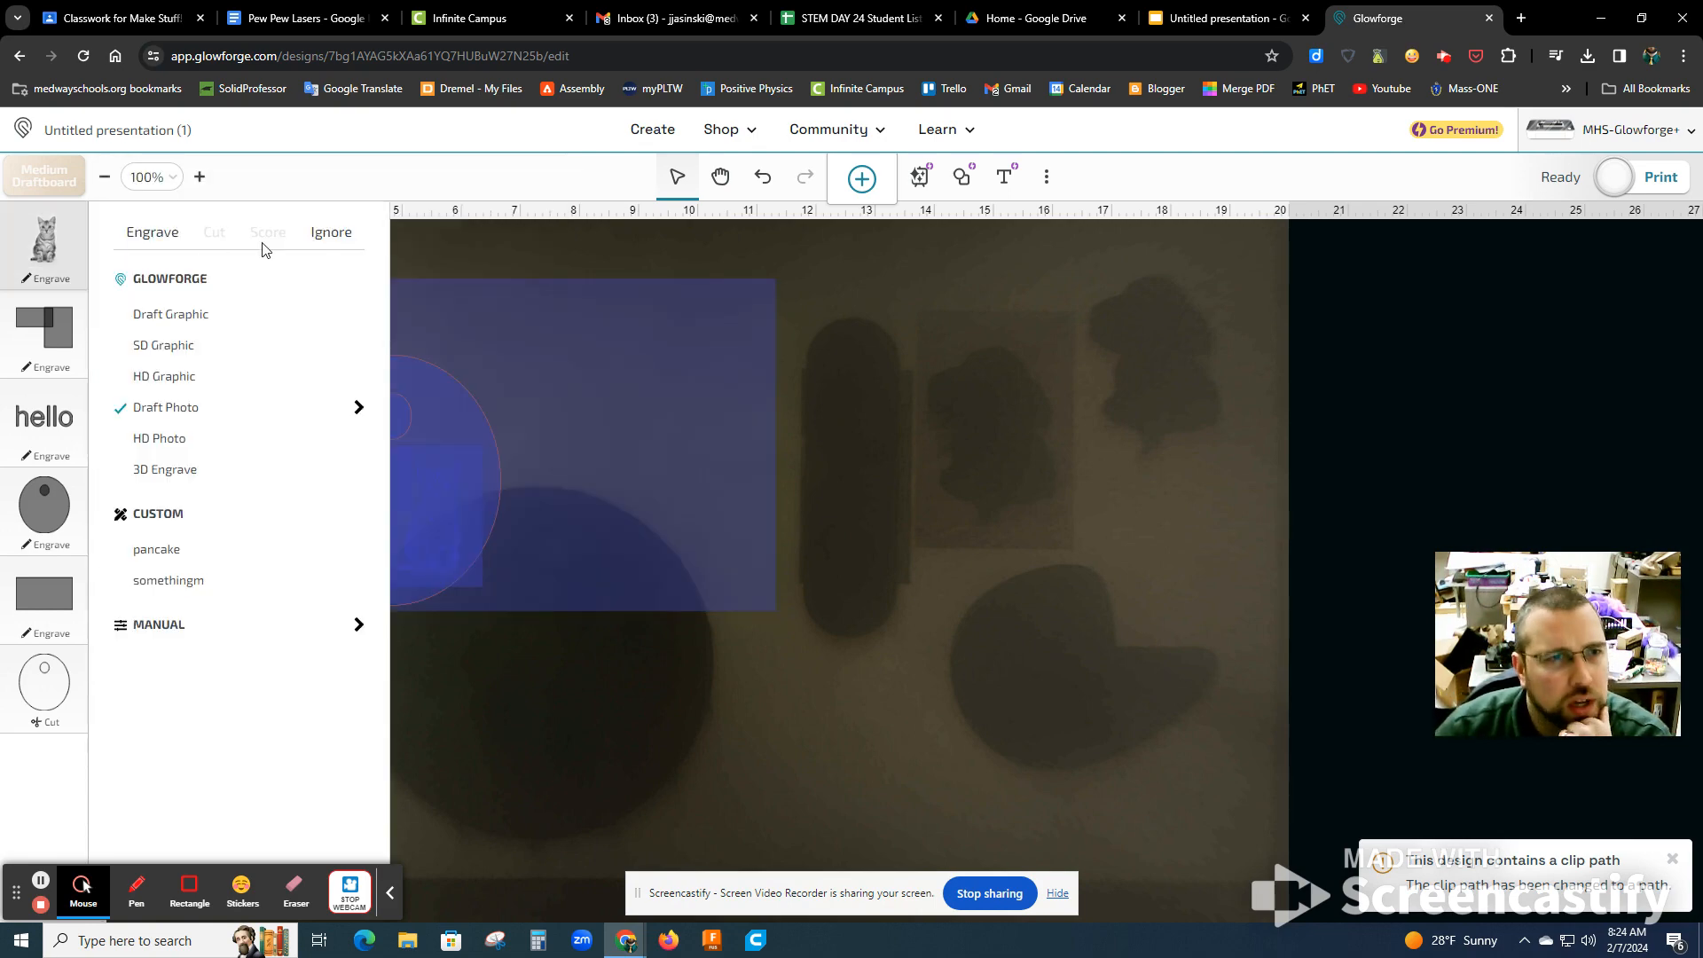
click(422, 270)
Step: Set the two overlapping rectangles behind the text and cat picture to Ignore
click(46, 343)
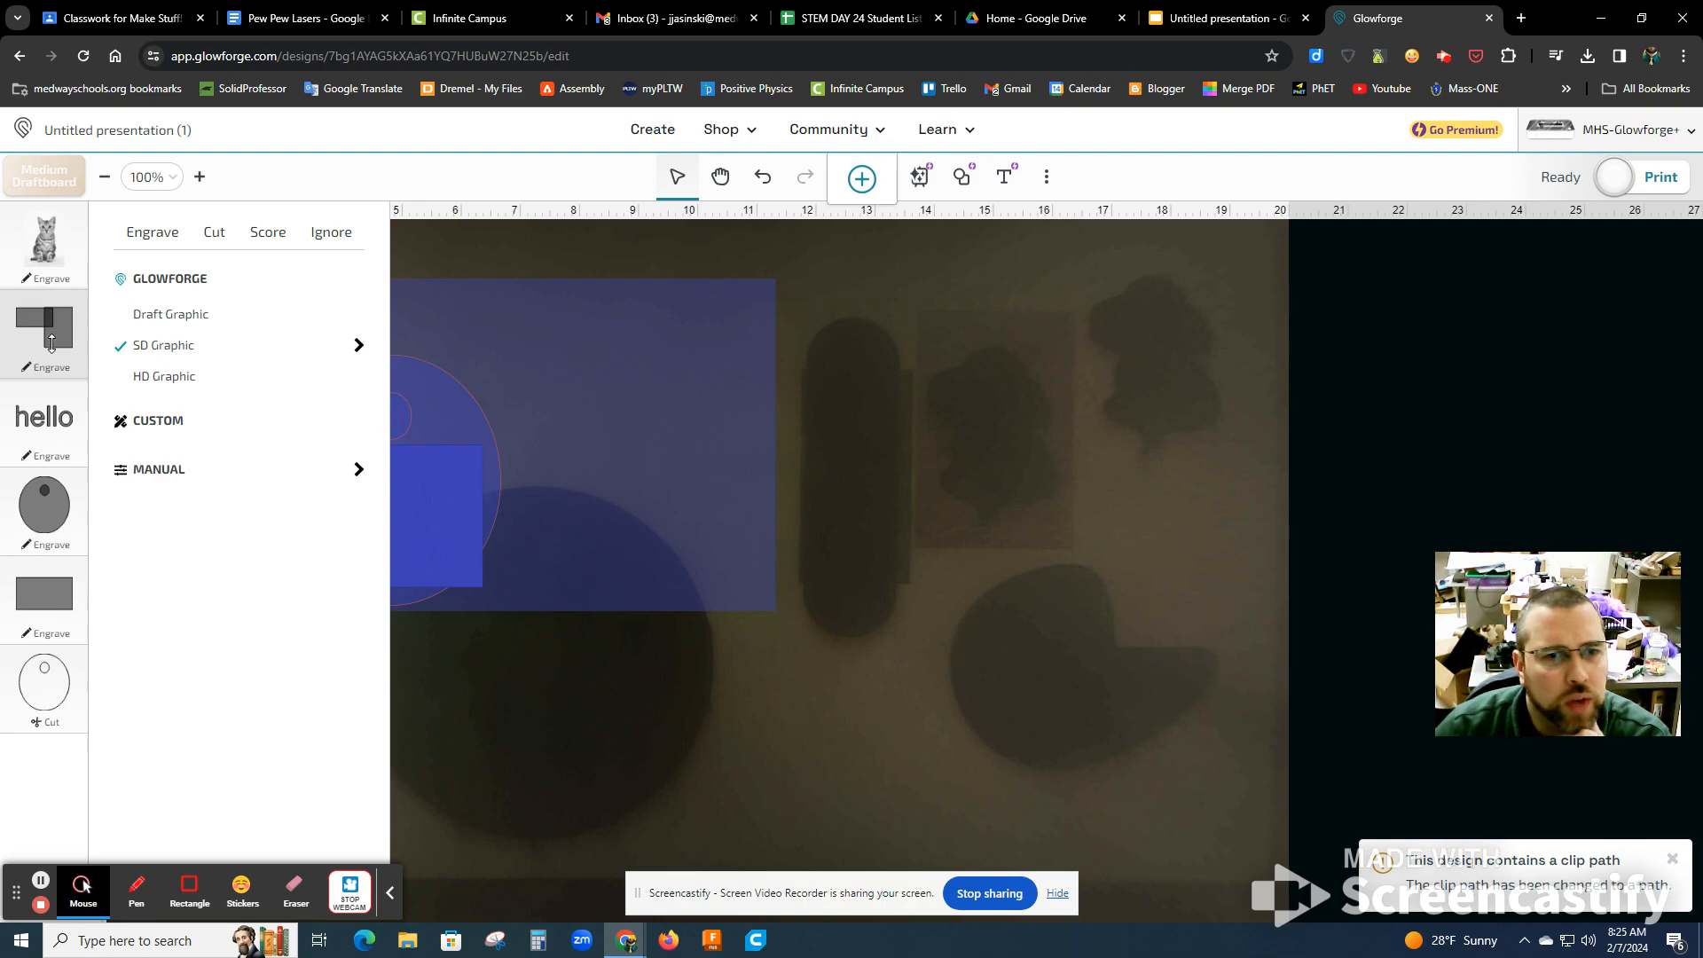
click(332, 233)
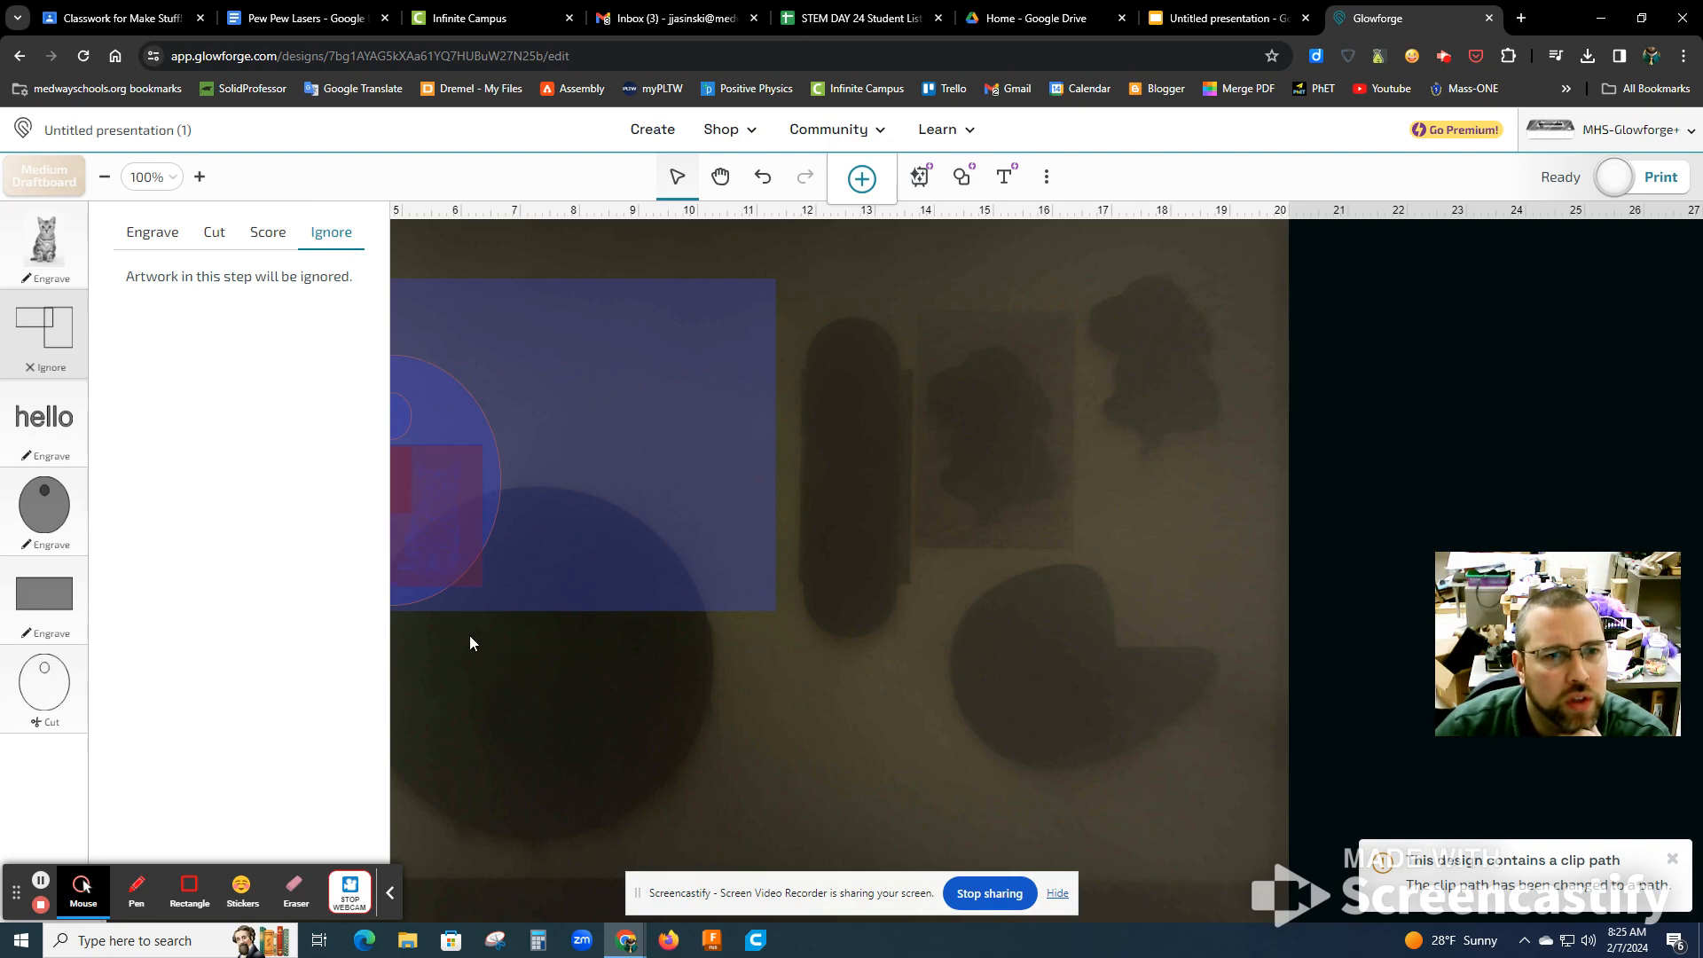
click(476, 669)
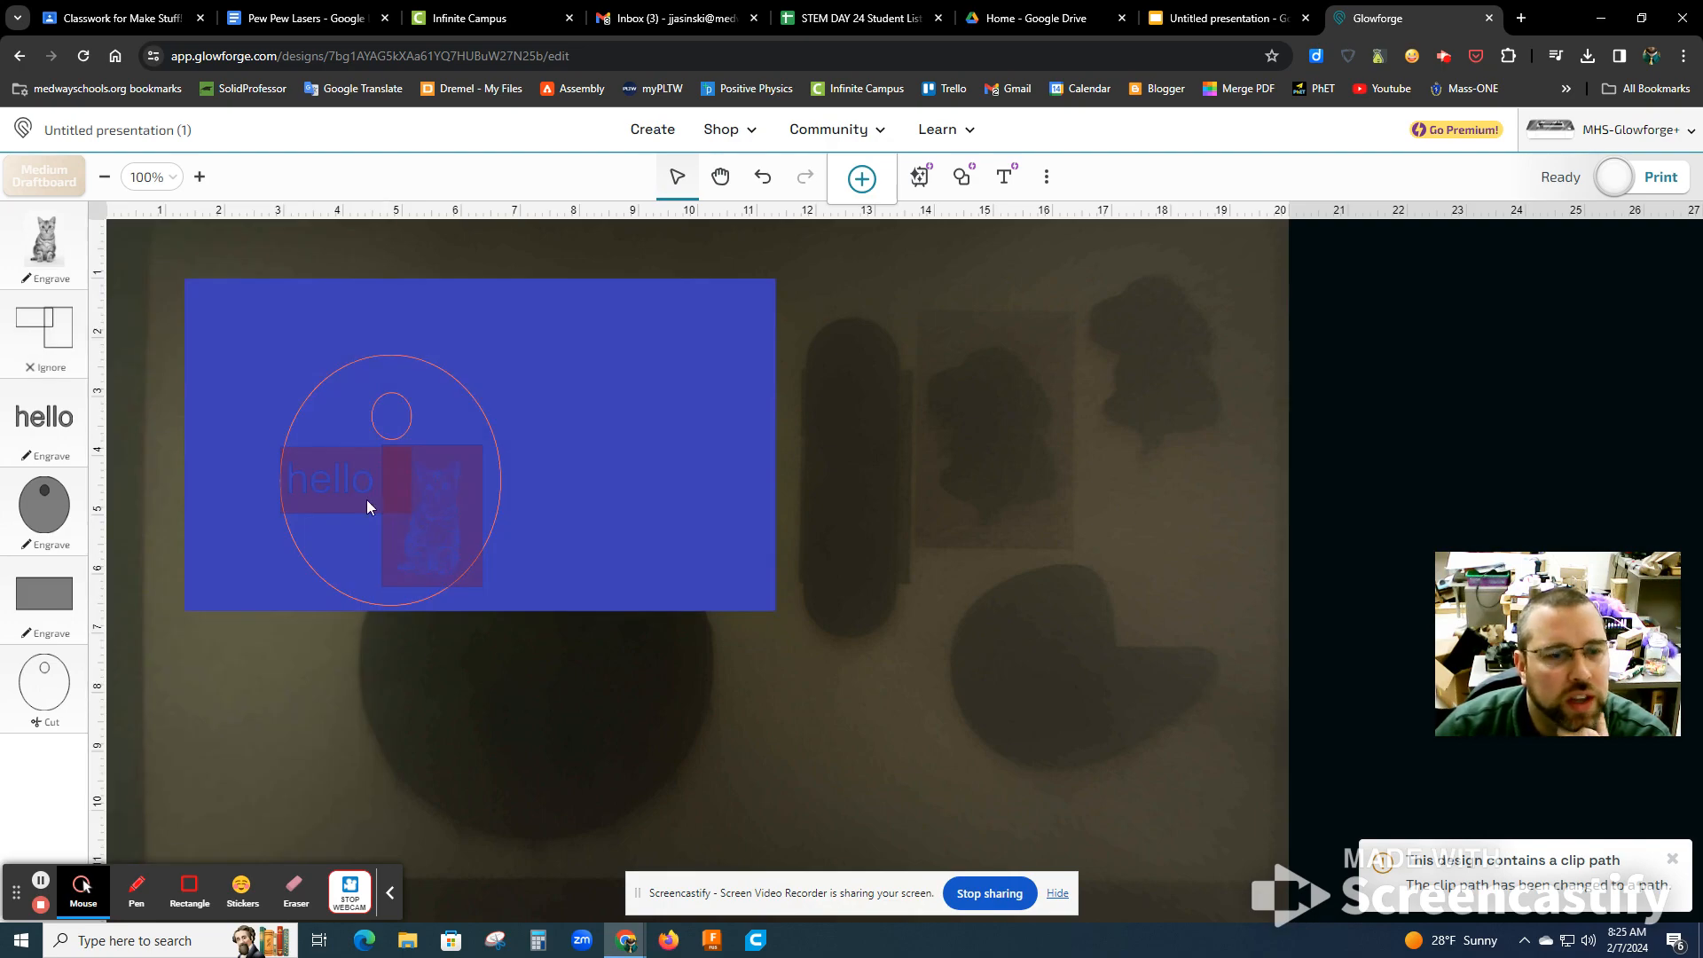
Step: Shift the imported artwork slightly up and to the left and ungroup it into separate objects
click(473, 418)
drag(486, 417, 462, 383)
right_click(462, 383)
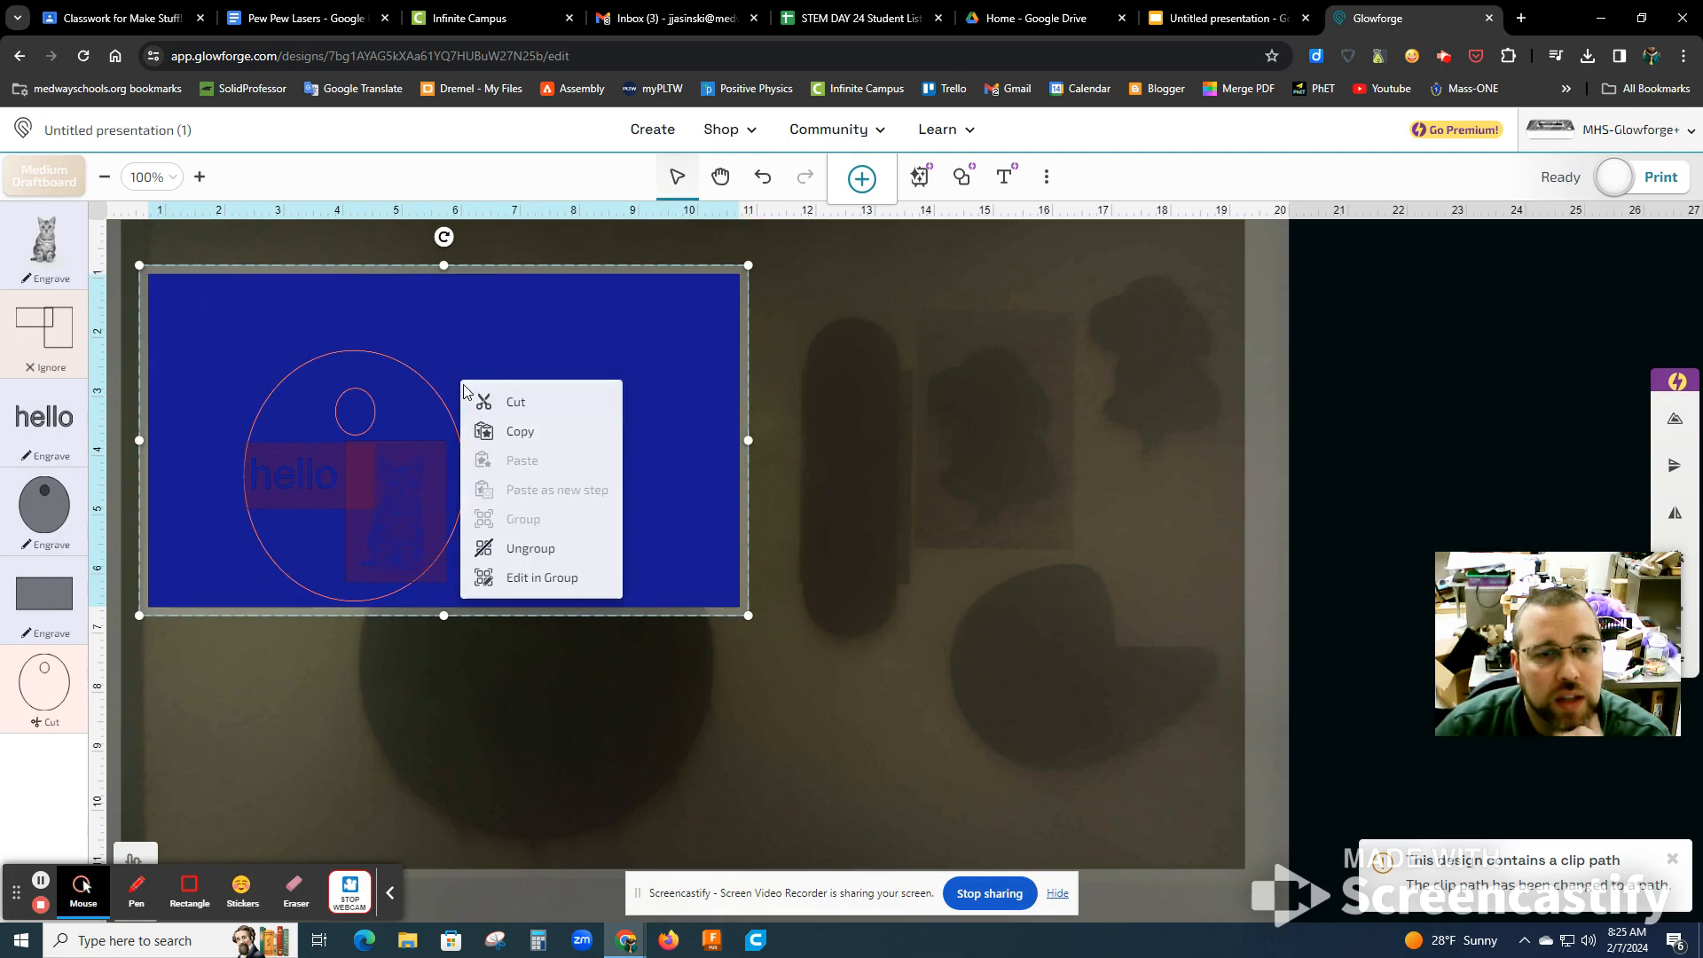
click(532, 552)
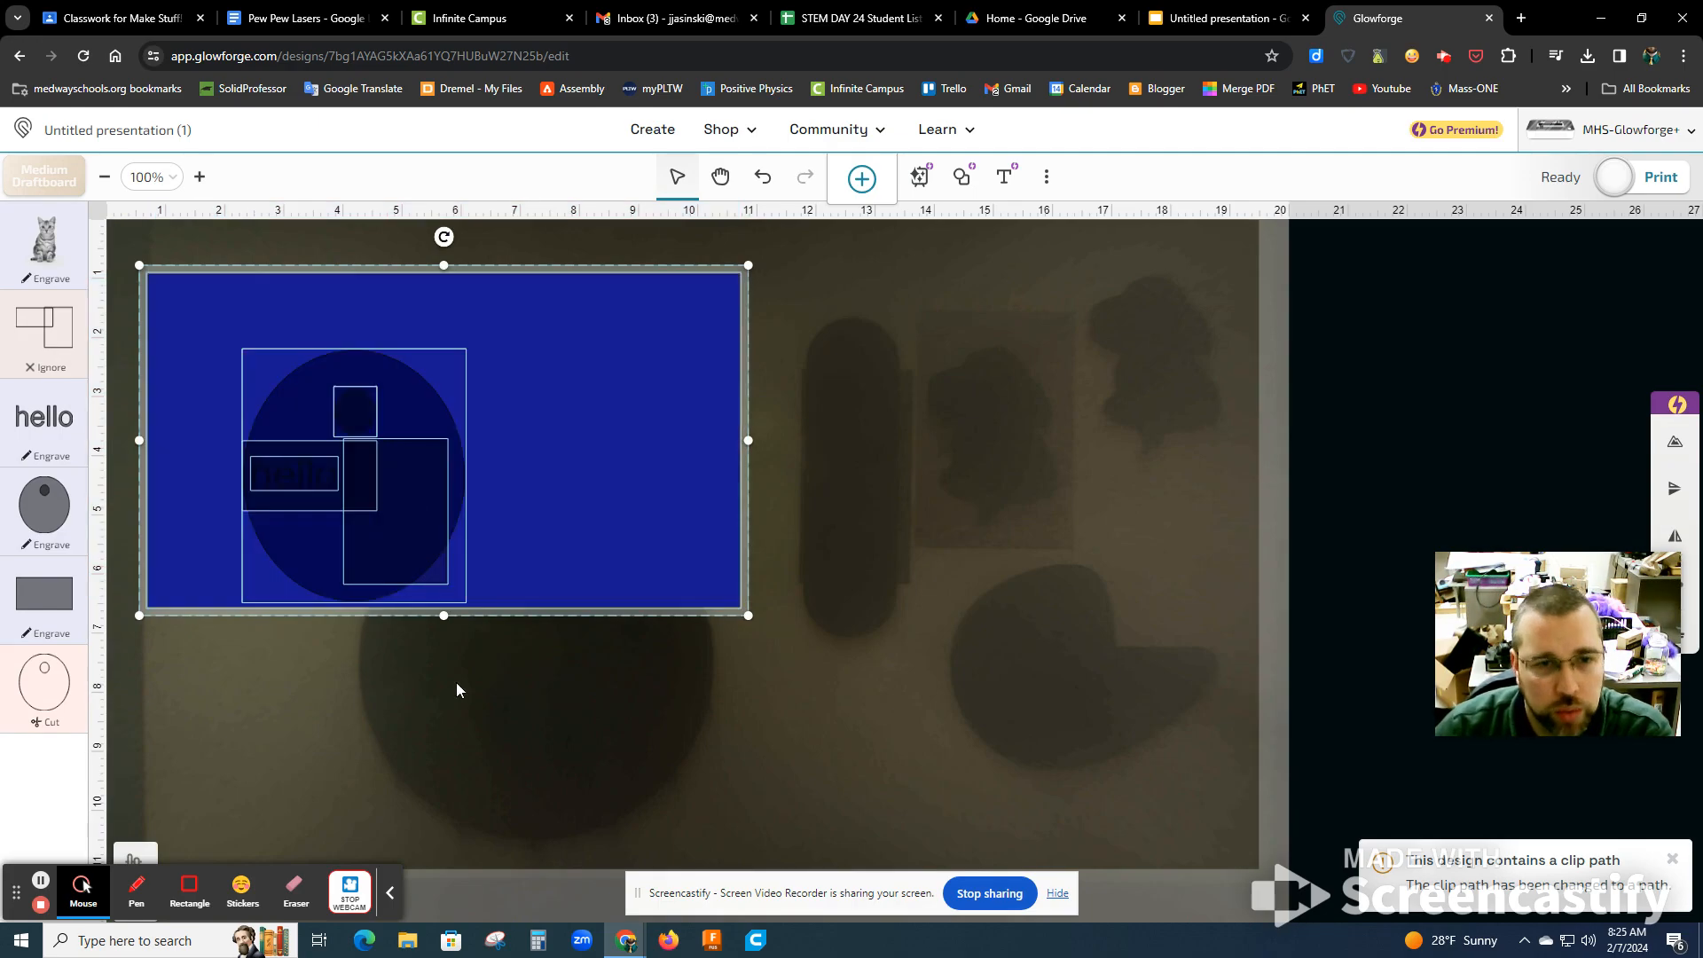
click(356, 692)
Step: Pull the large background rectangle away from the design and delete it
click(500, 472)
drag(537, 481, 896, 541)
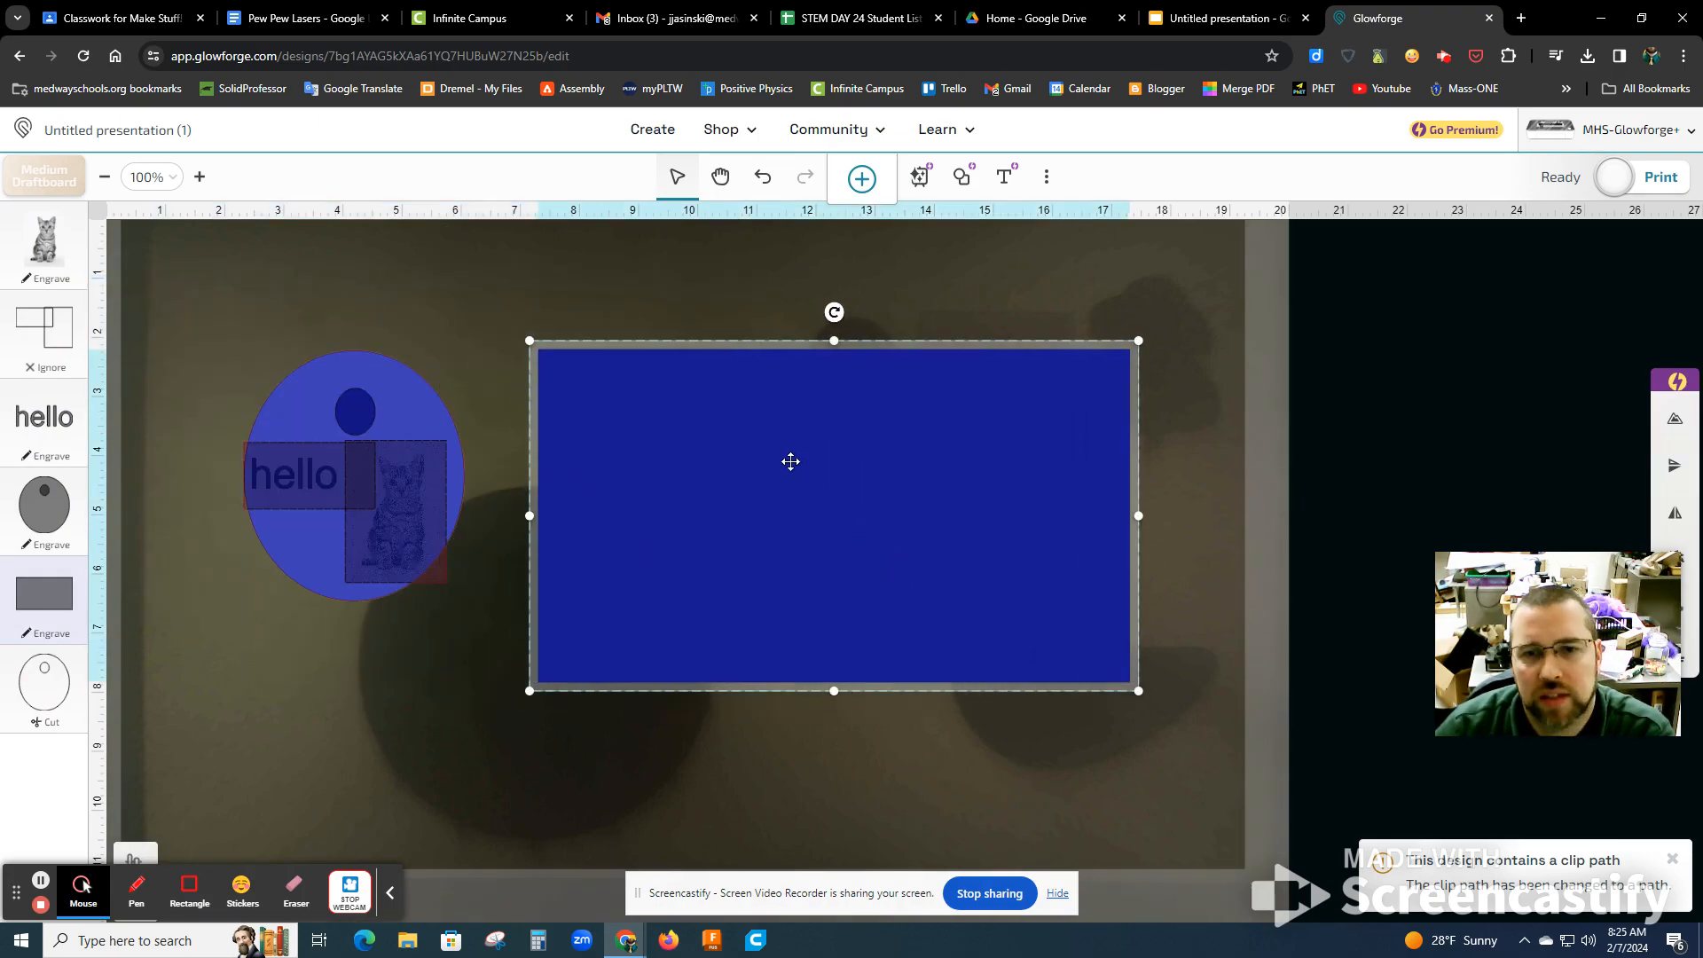
key(Delete)
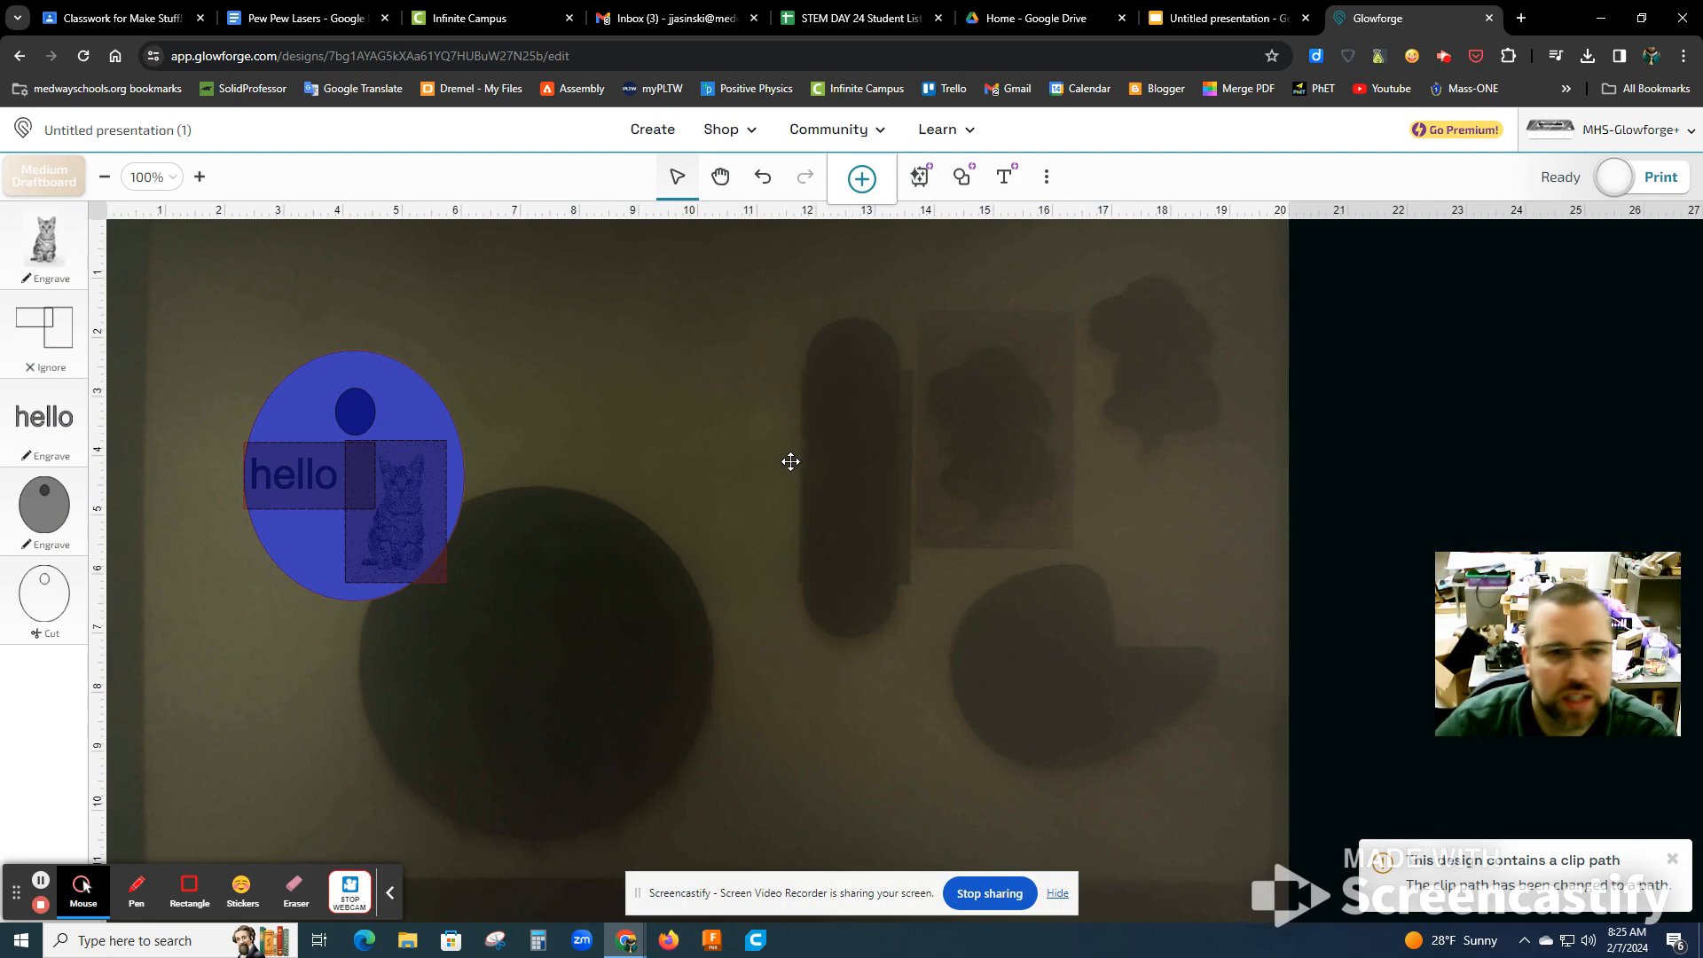
Step: Delete the large filled engrave ellipse, keeping its cut outline
click(319, 551)
click(319, 665)
click(346, 544)
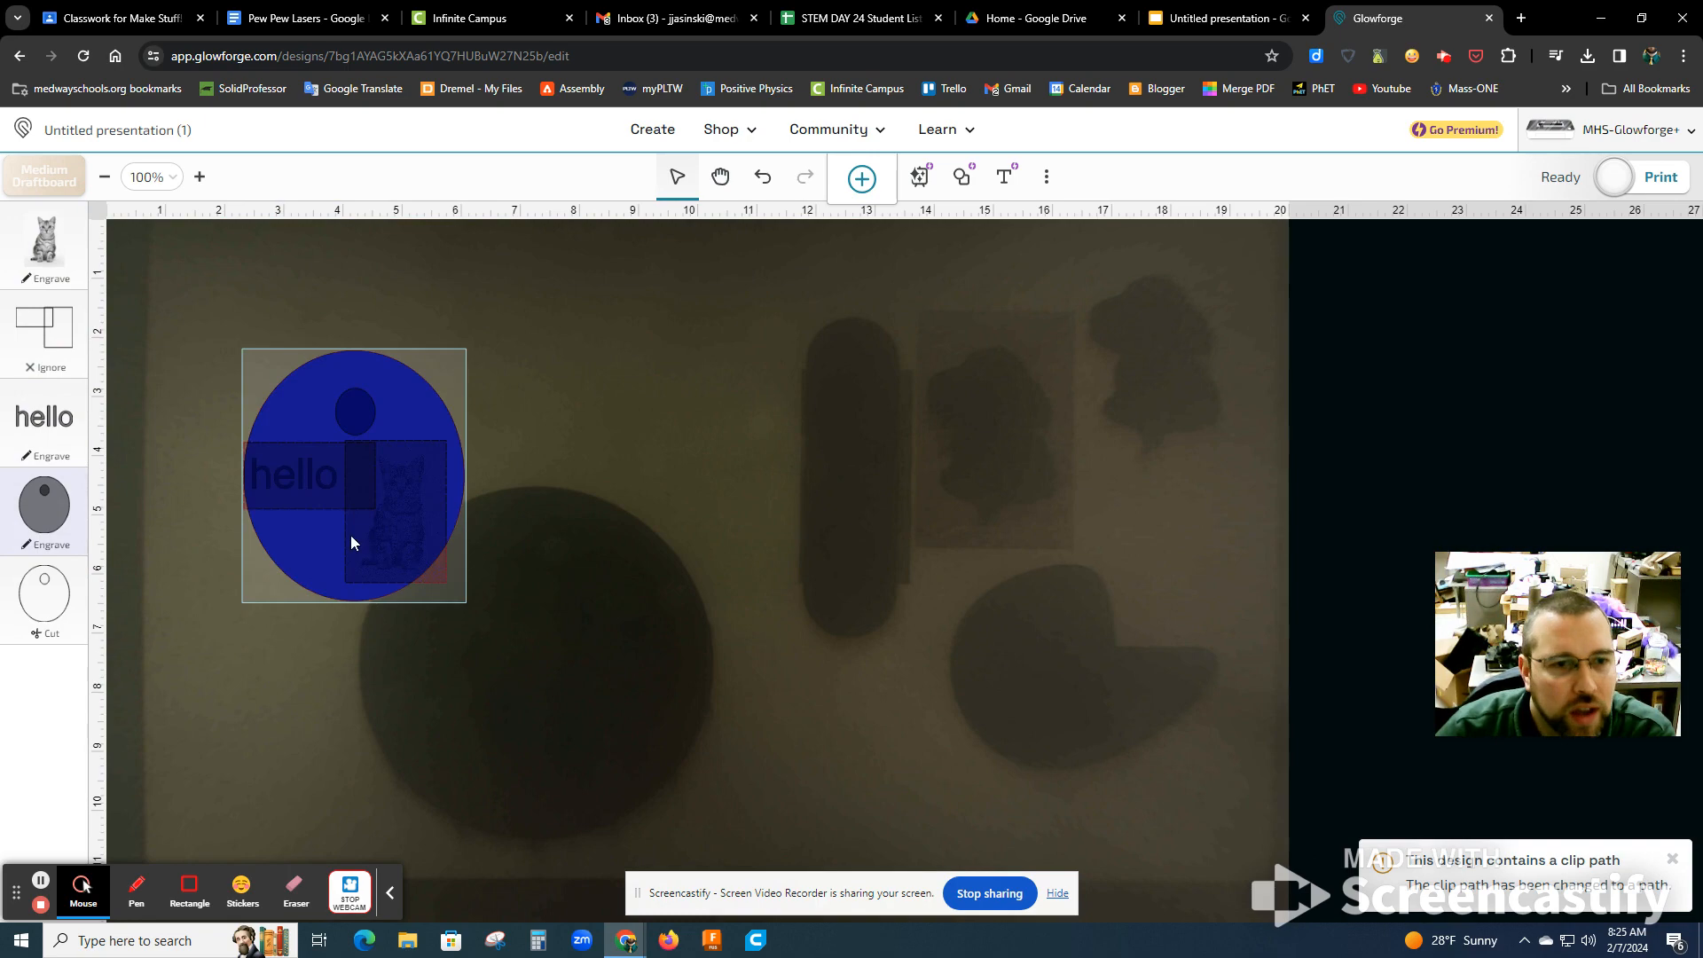
drag(355, 523, 765, 434)
key(Delete)
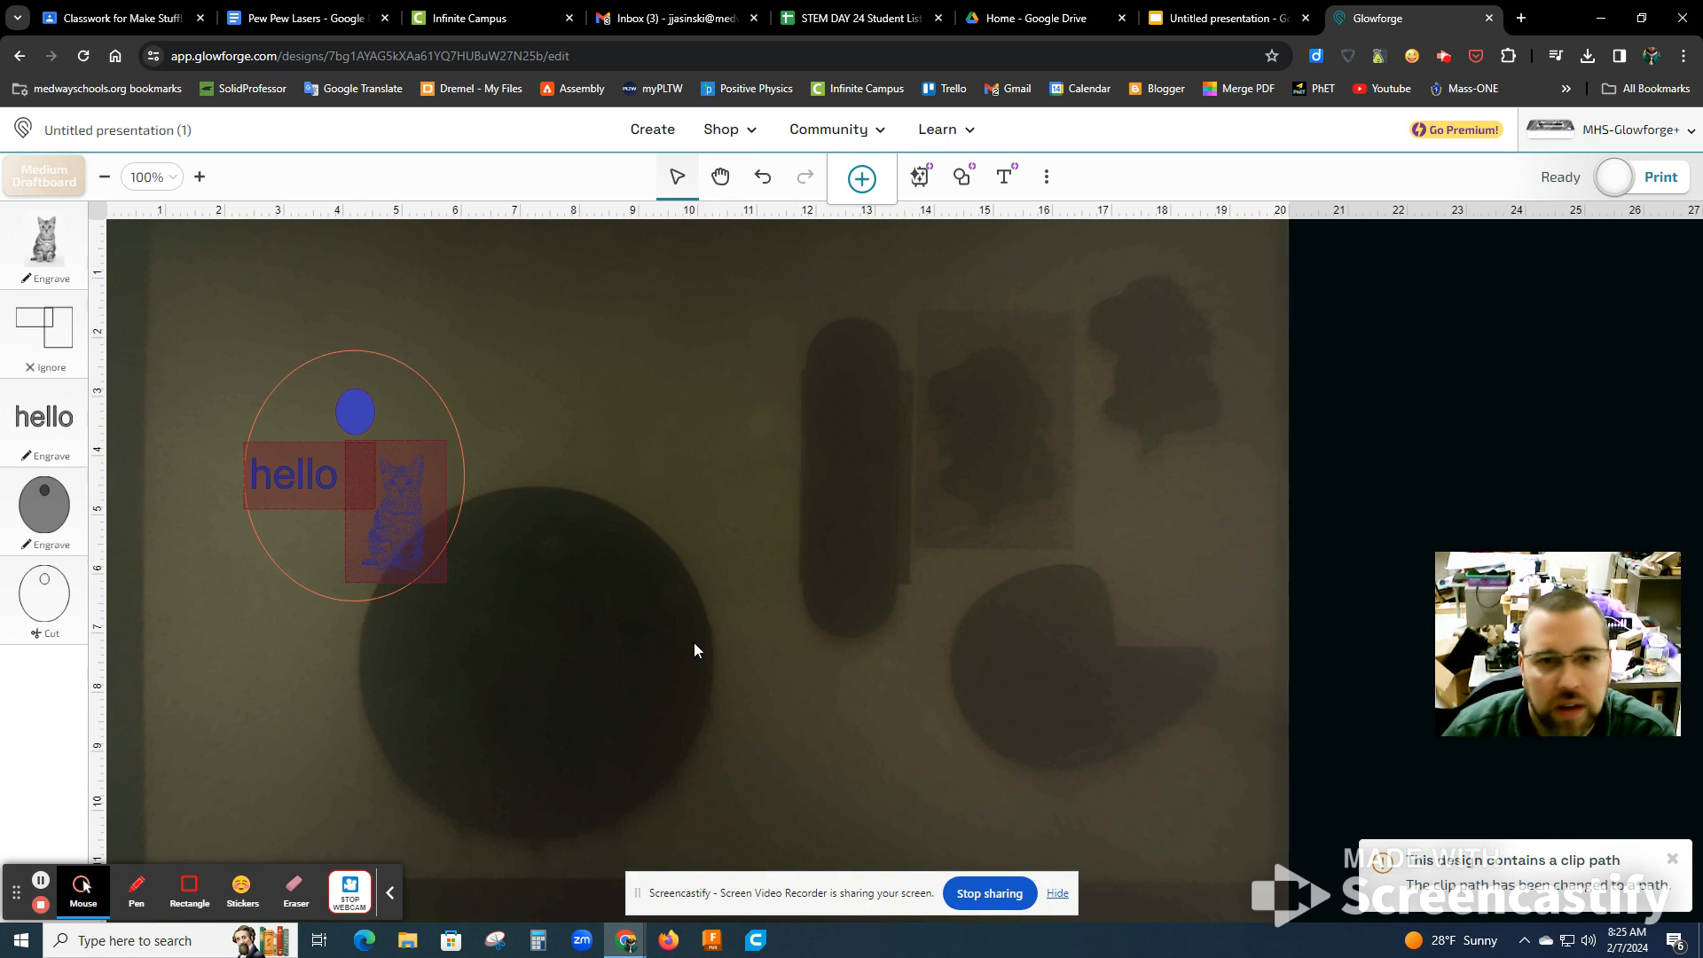
Step: Delete the small filled engrave ellipse inside the hole outline
click(355, 412)
click(354, 414)
drag(355, 413, 584, 388)
key(Delete)
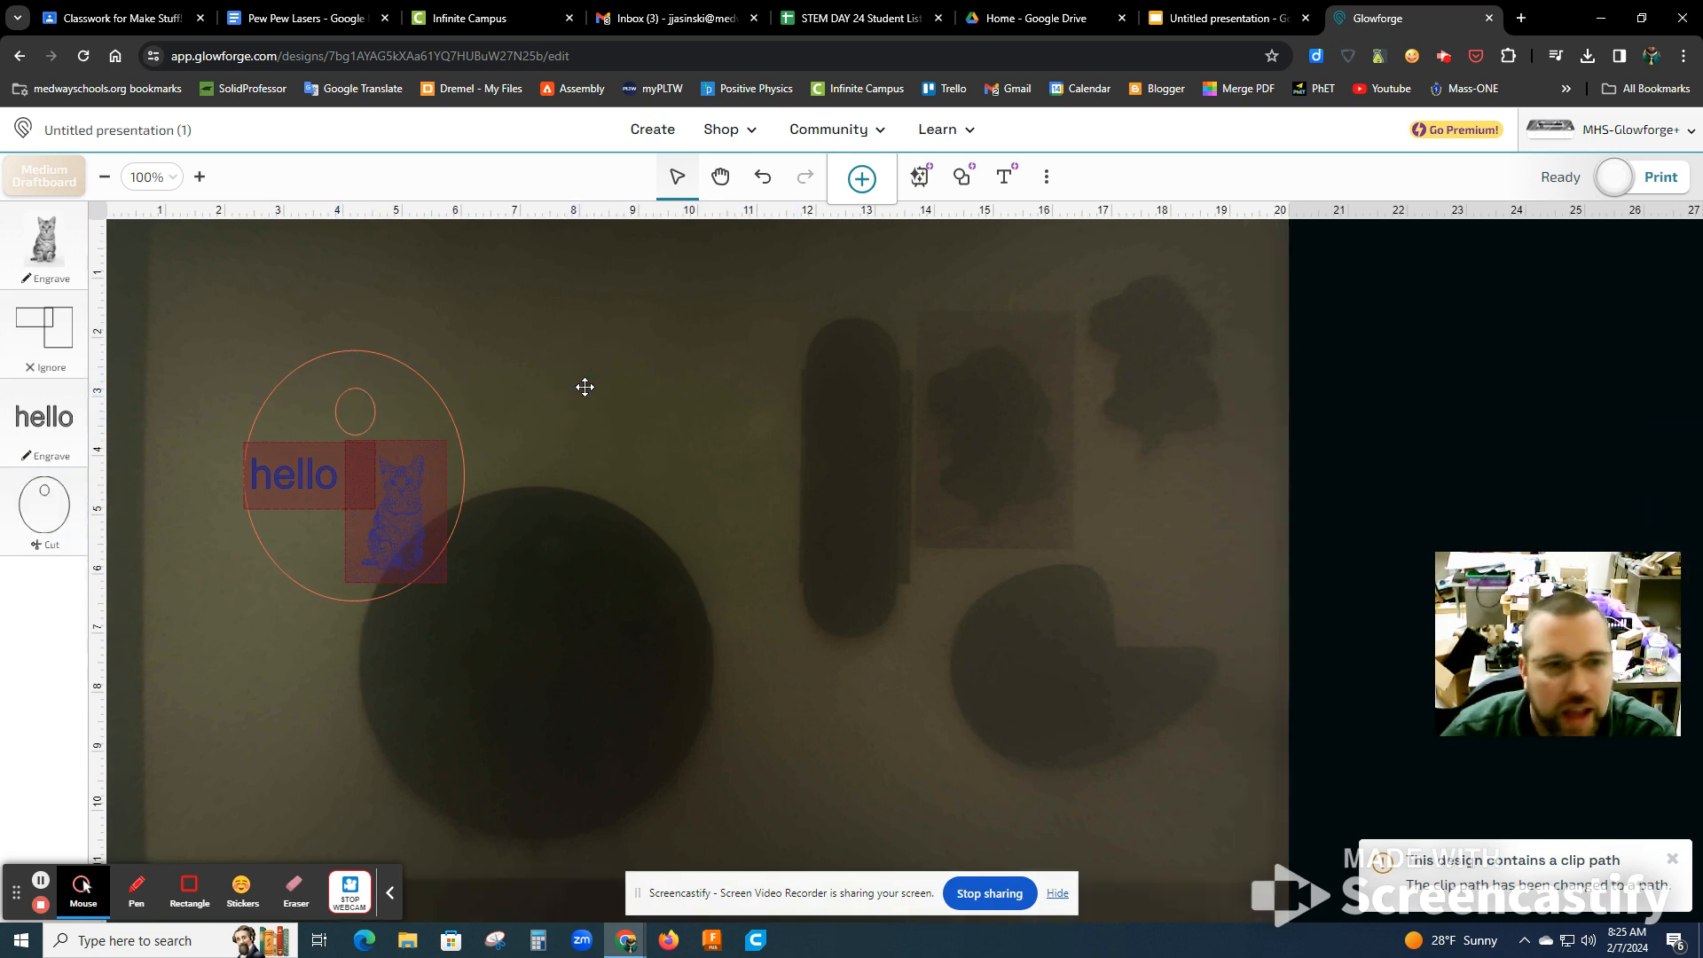
Step: Check the cut settings of the ellipse outlines and set the hello text to Score
click(43, 525)
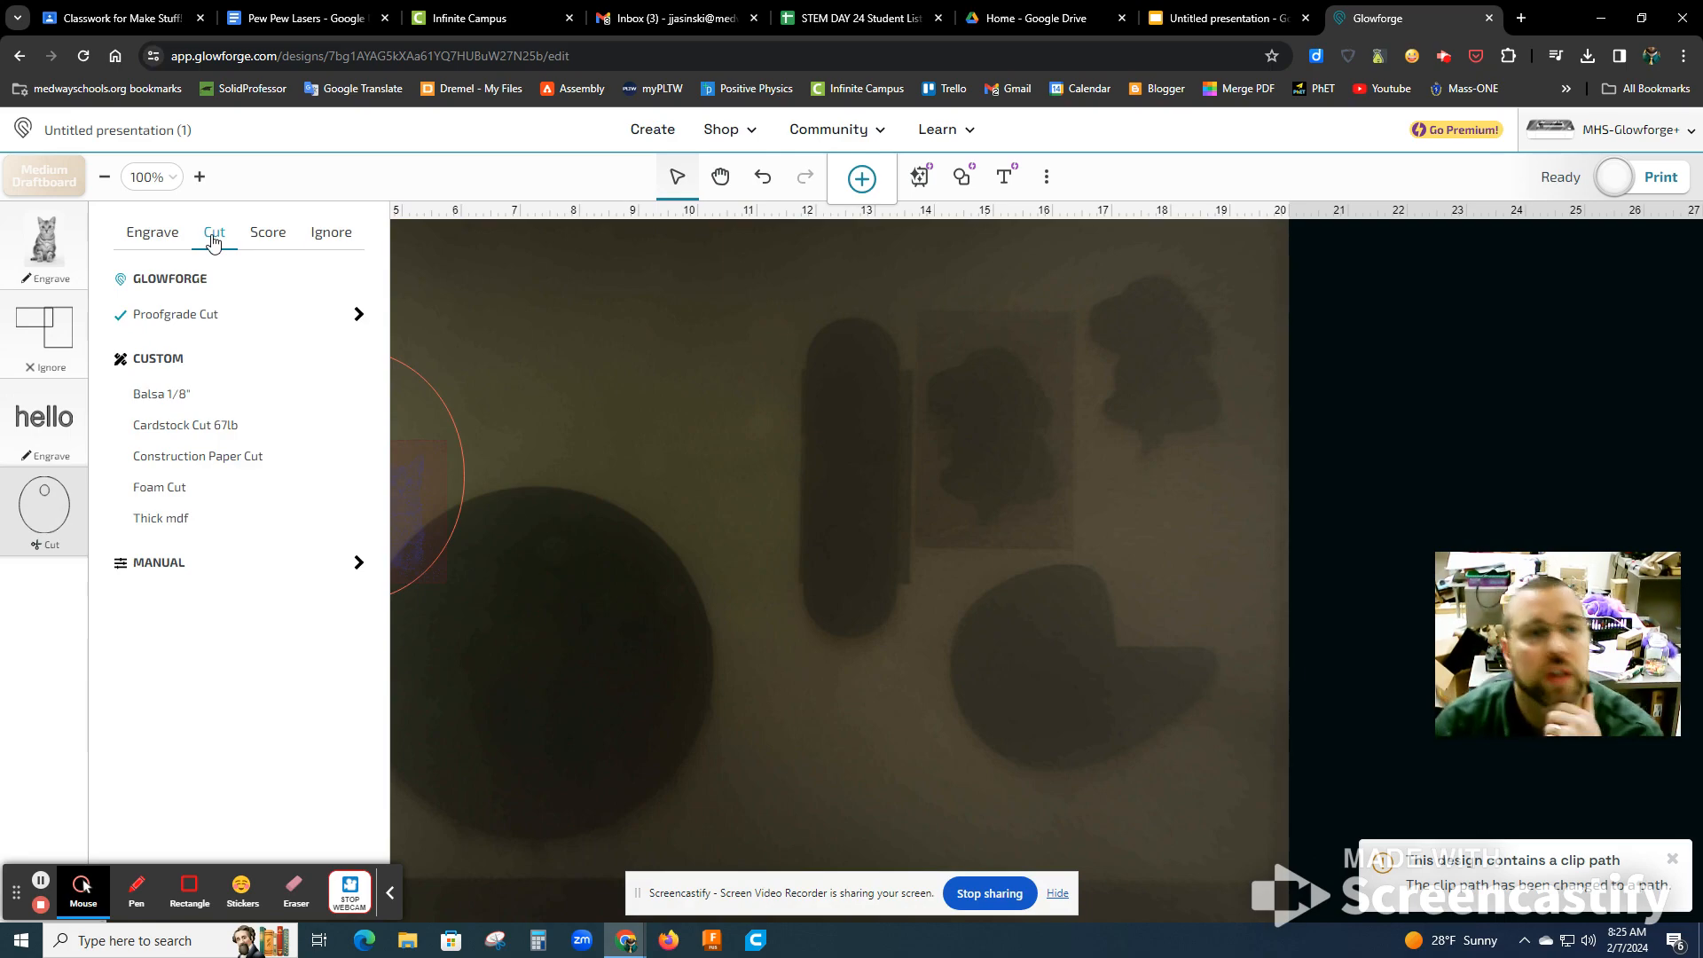
click(53, 399)
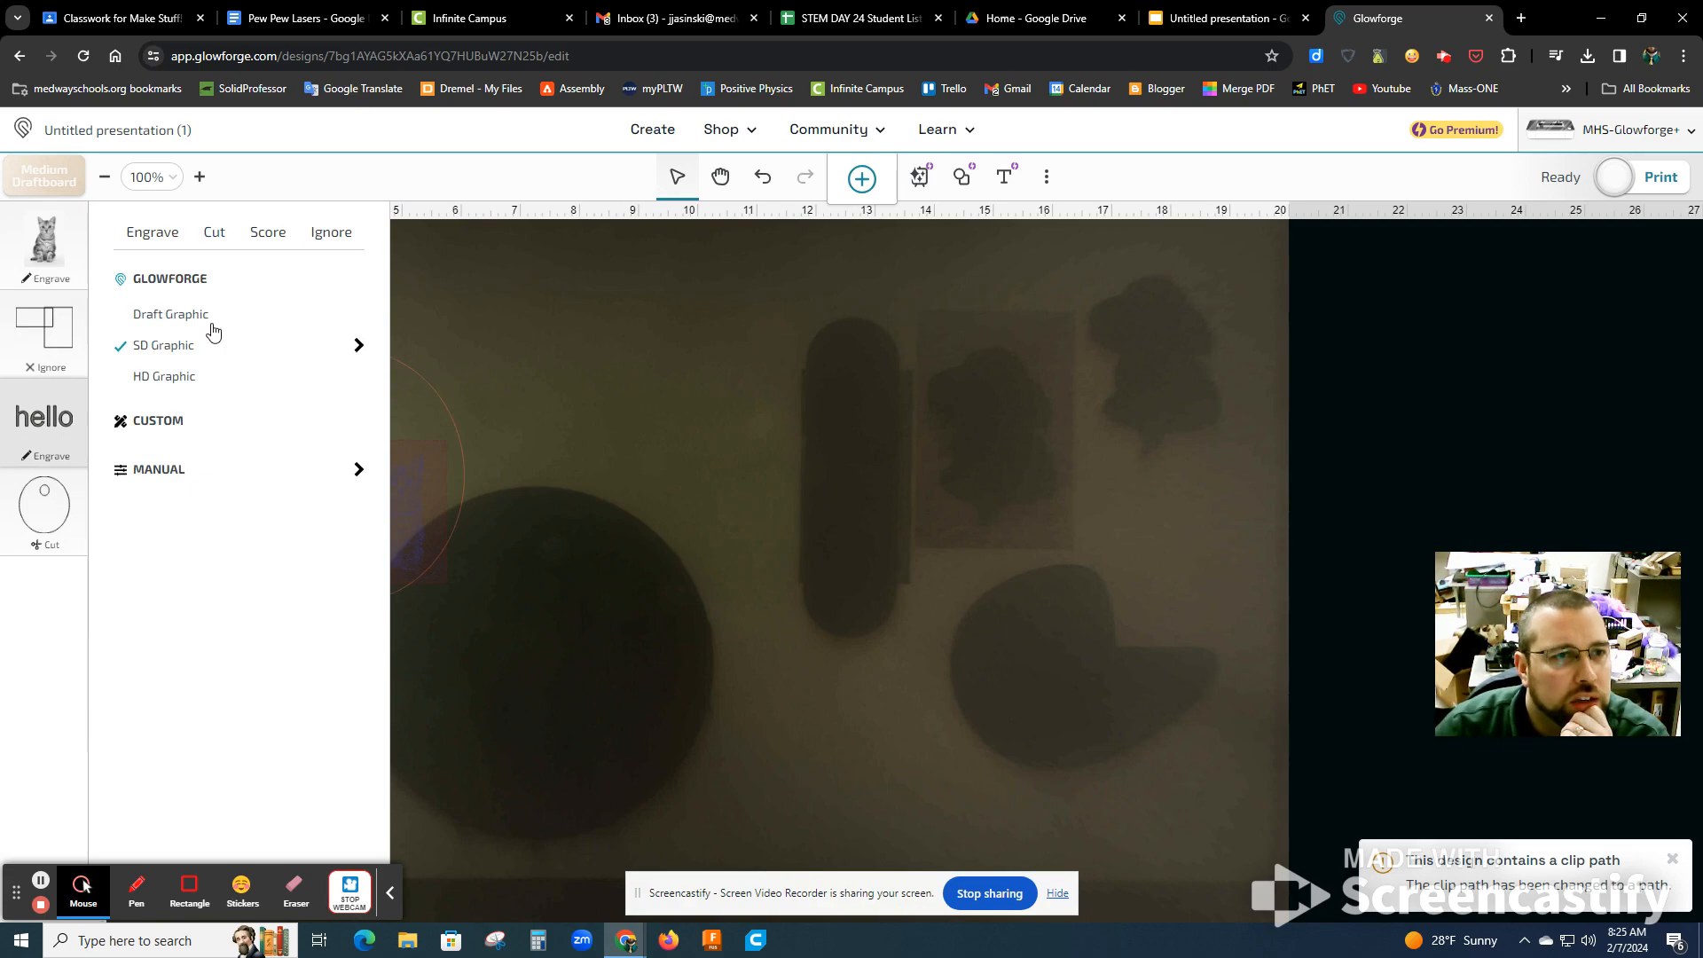
click(269, 233)
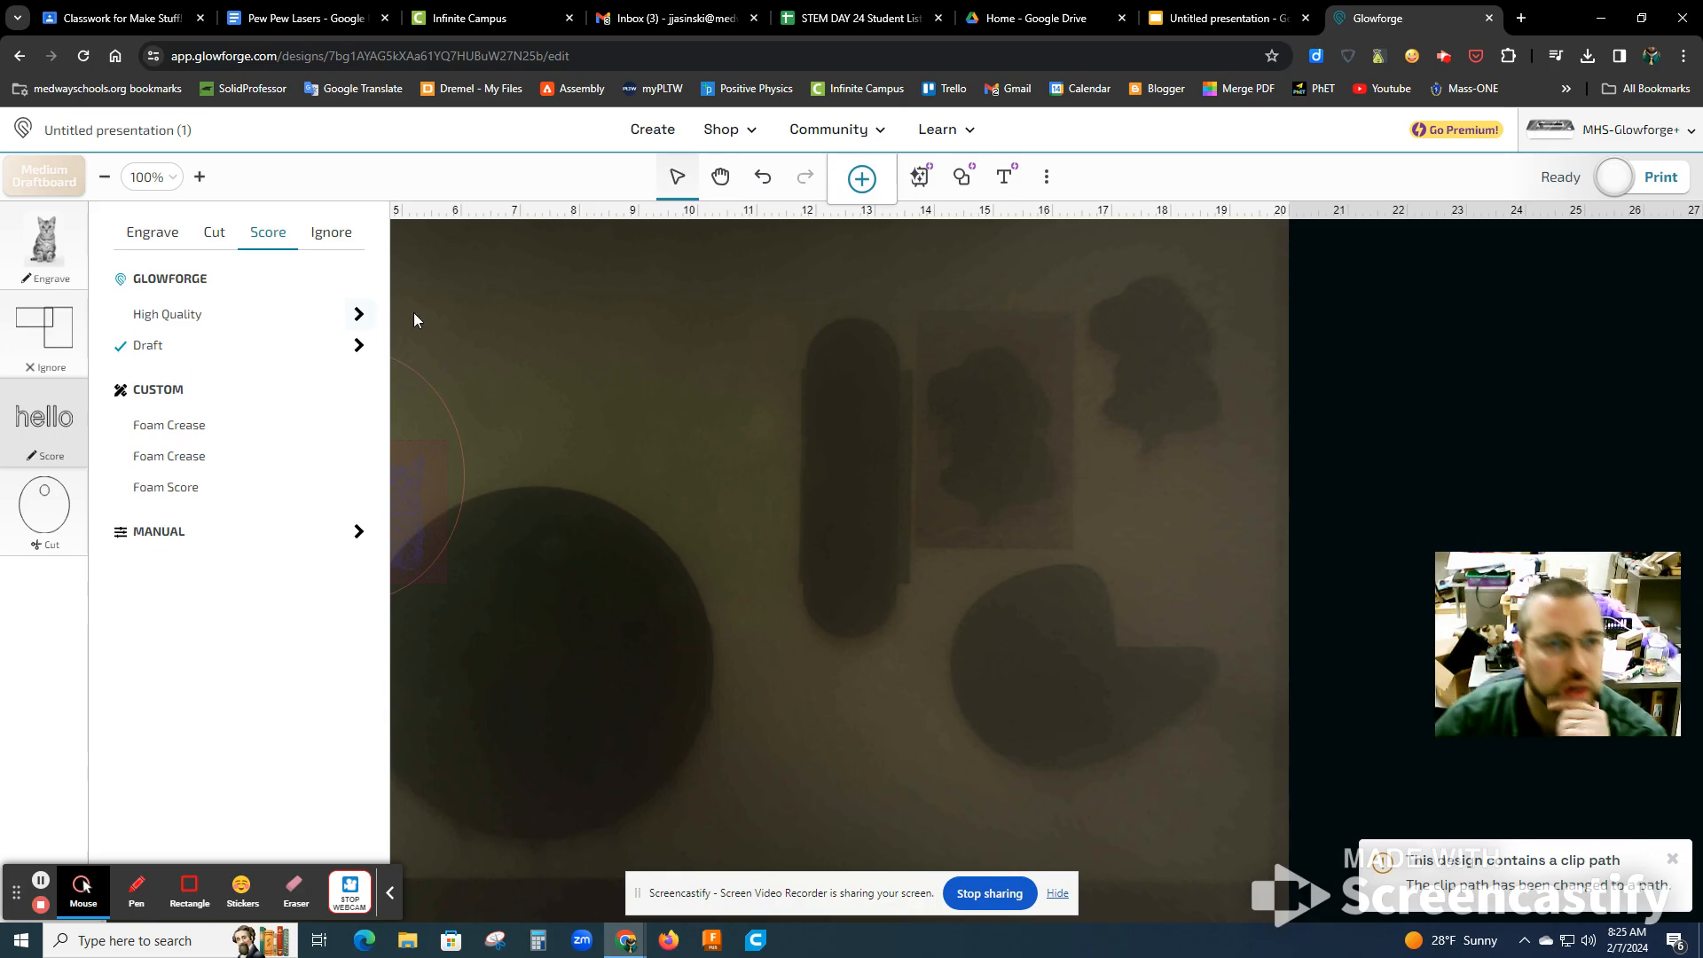
click(459, 300)
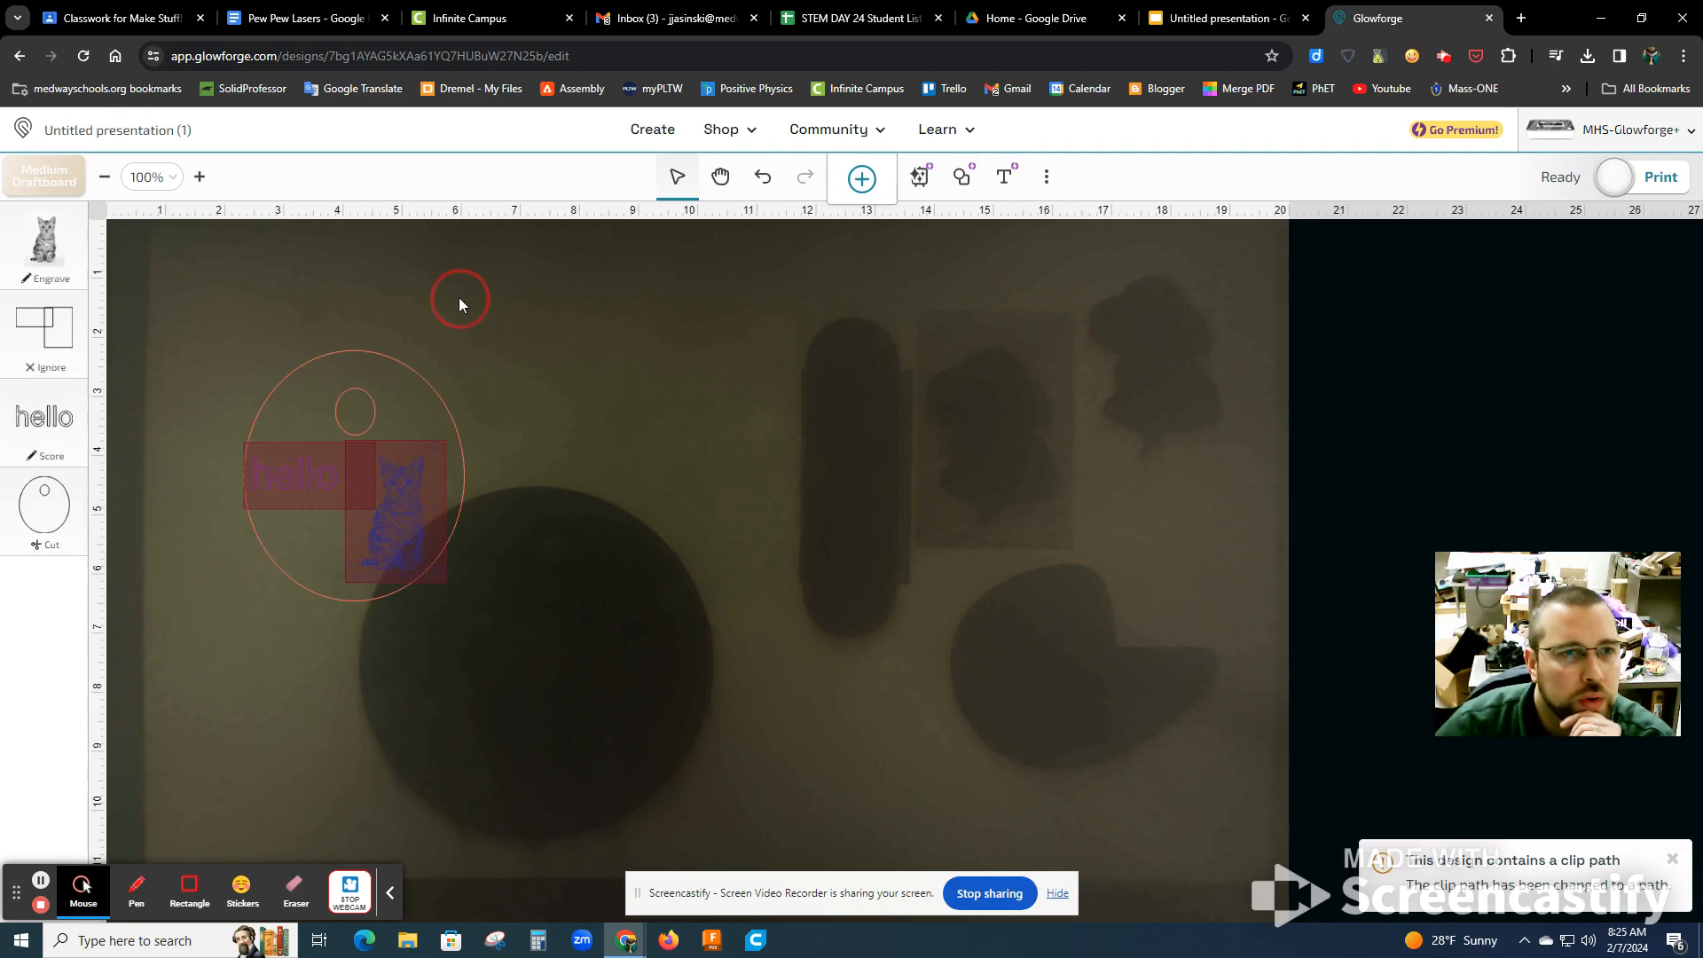
Step: Set the cat picture's engraving to HD Photo
click(50, 245)
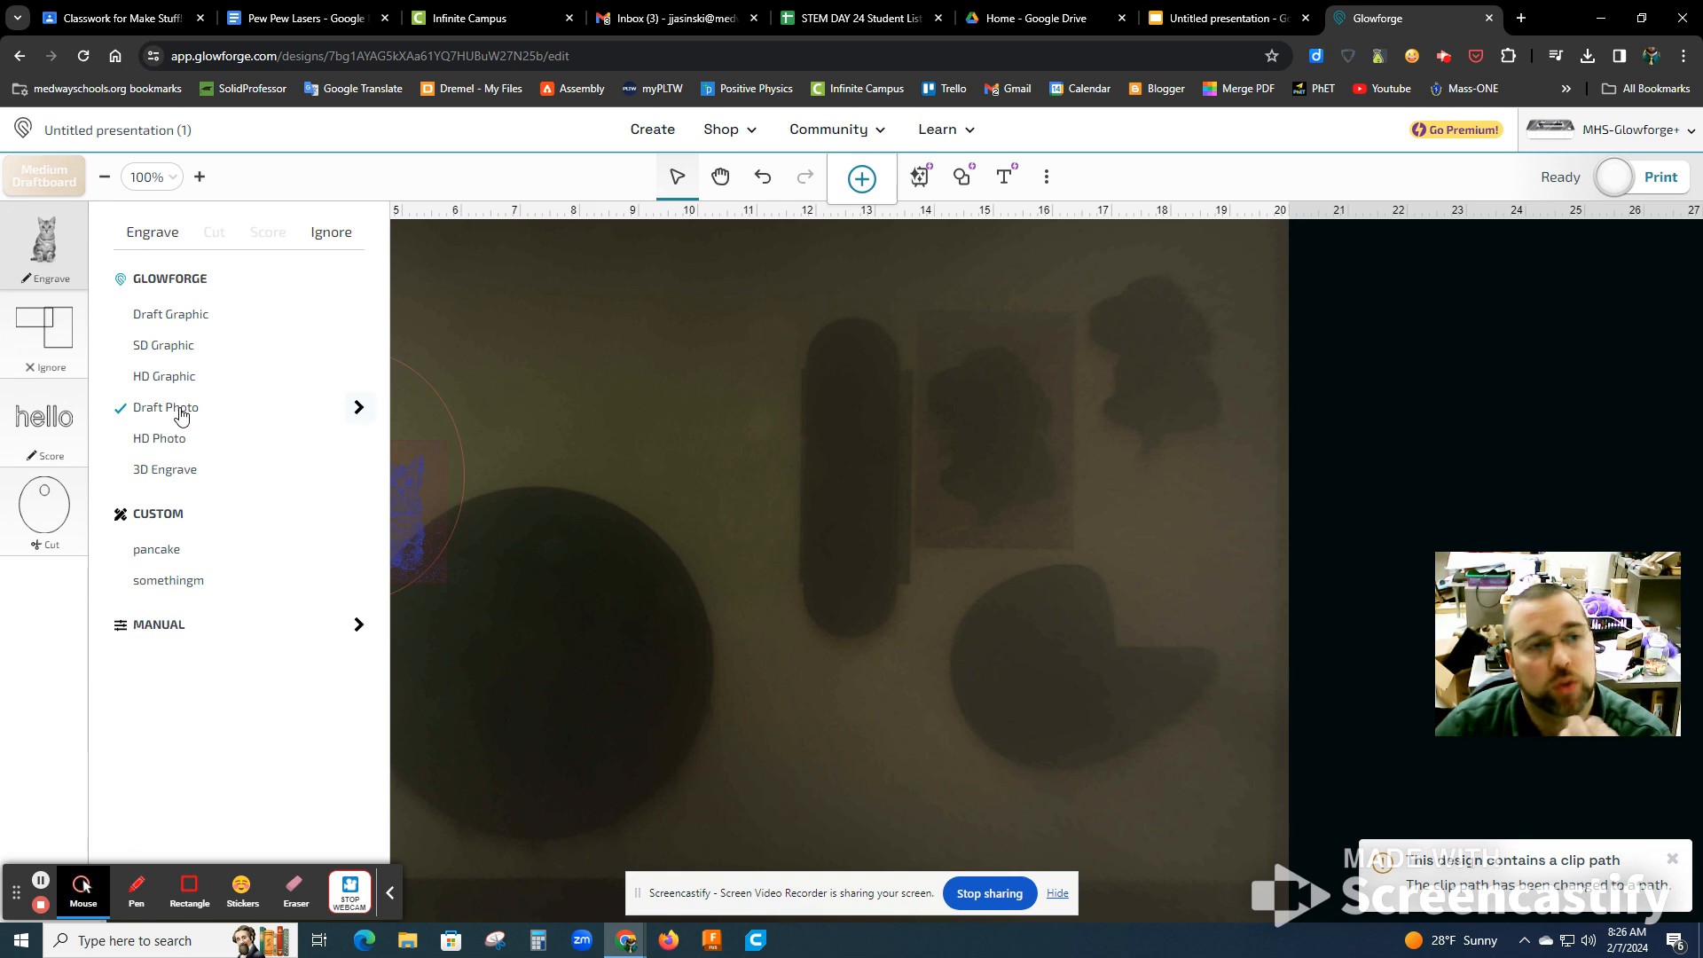
click(163, 448)
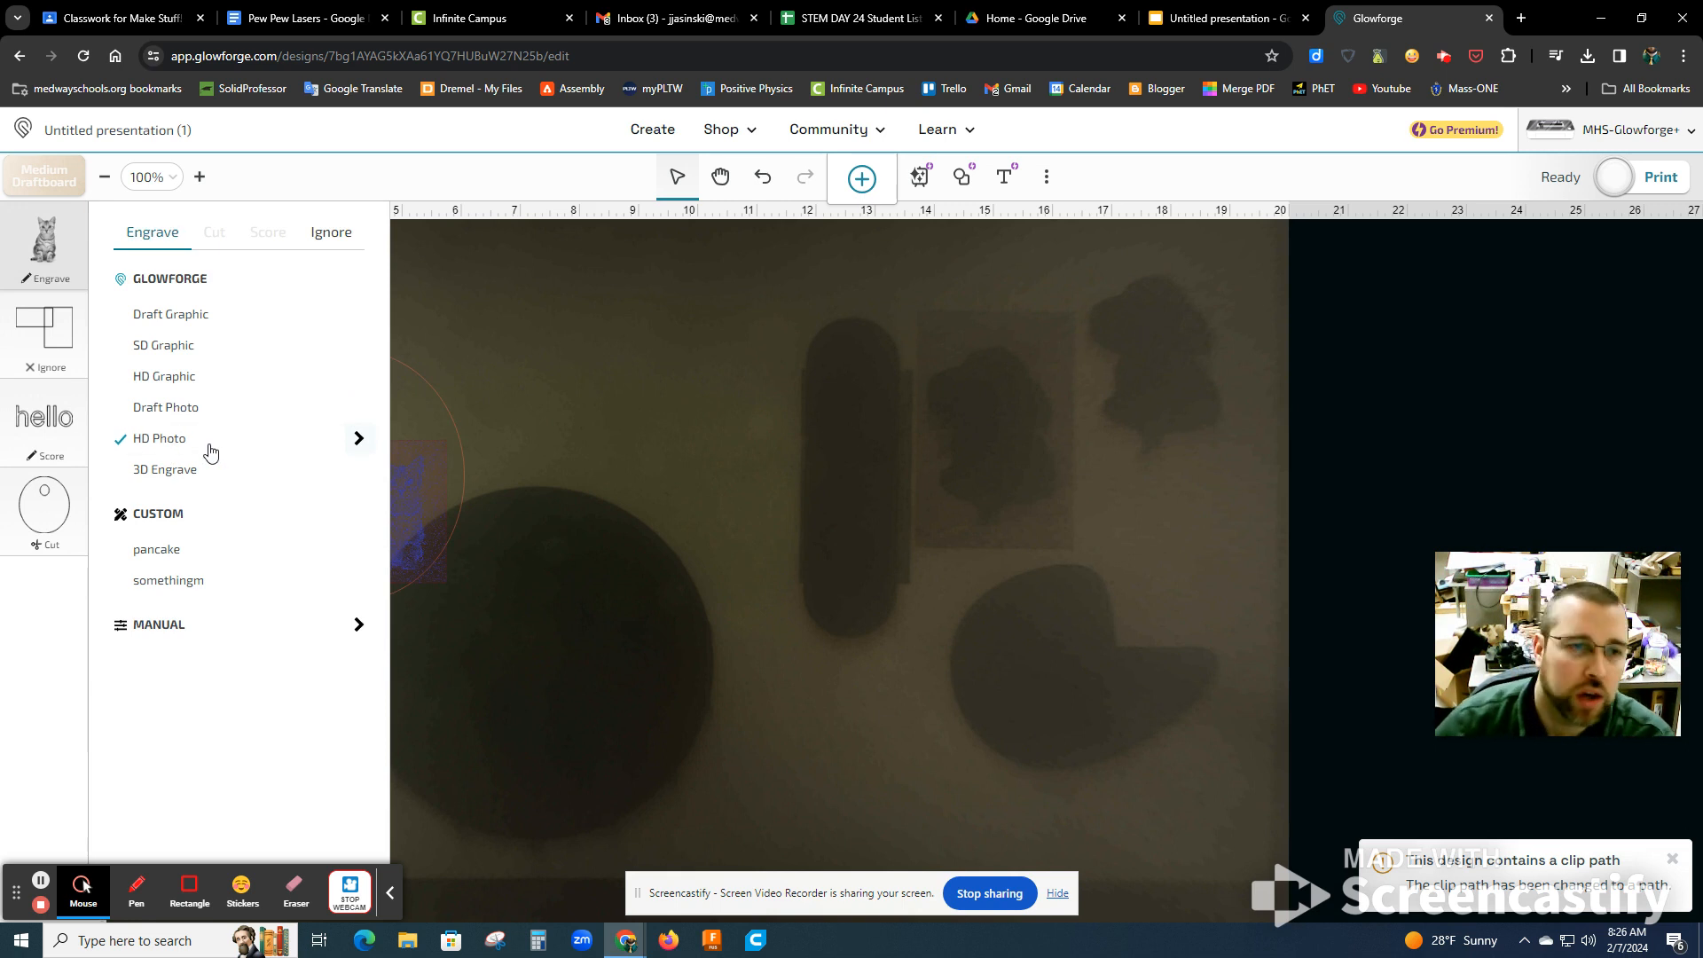
click(491, 387)
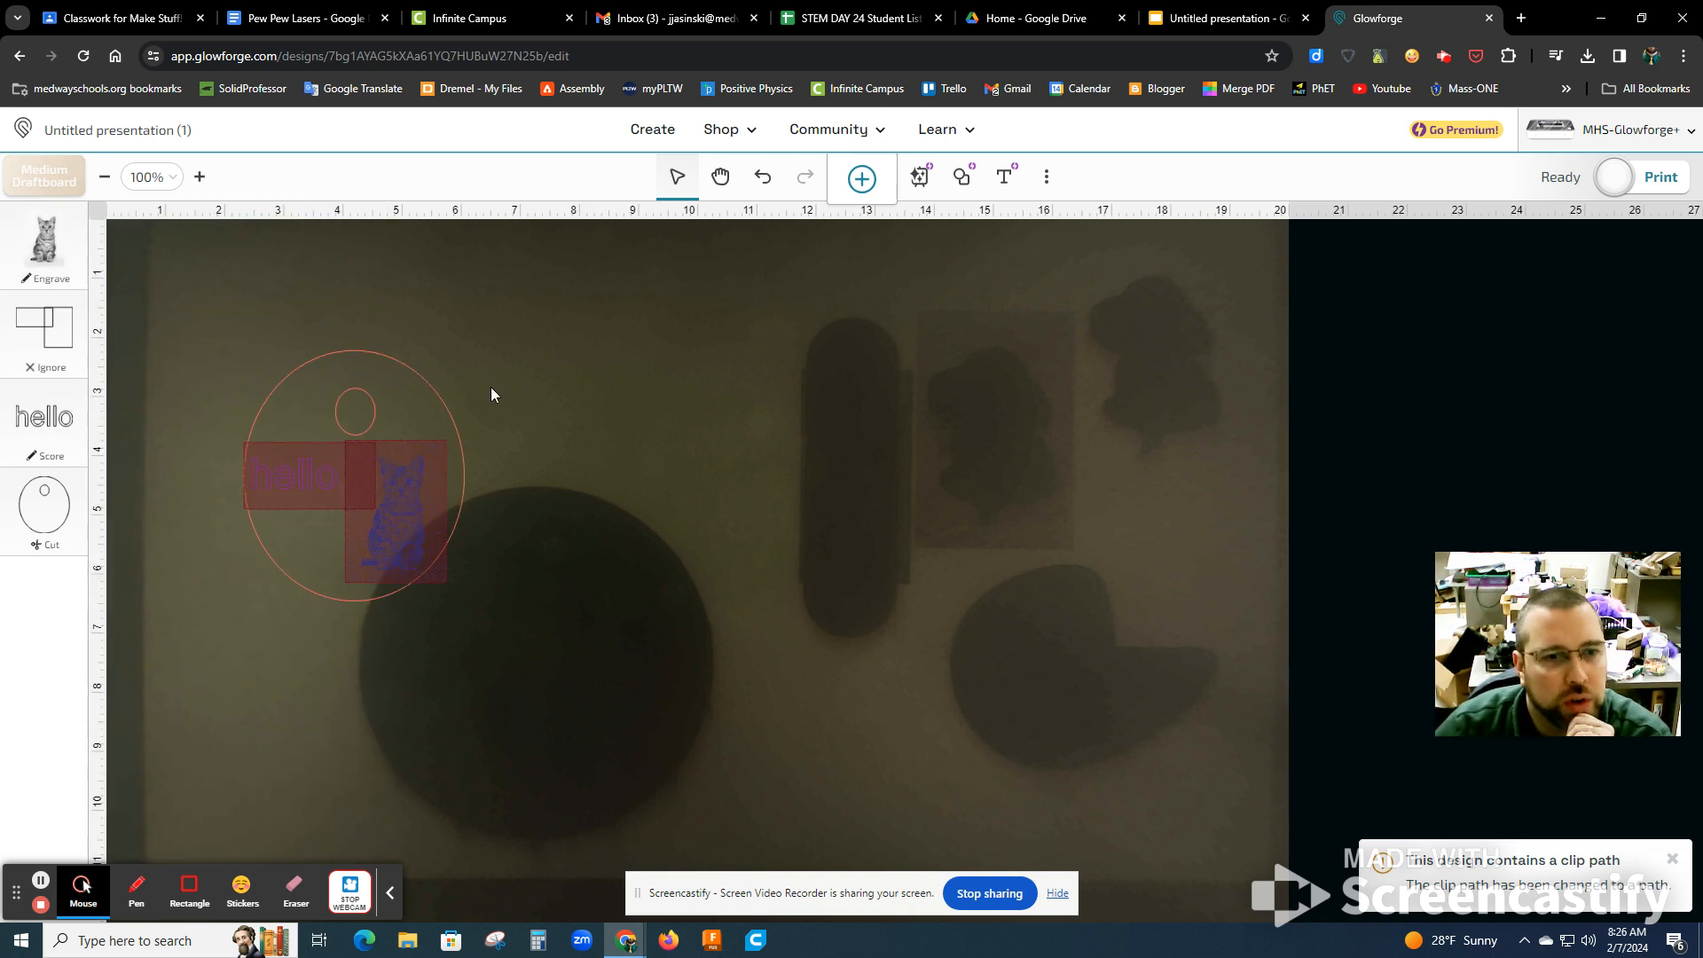
Step: Check the operation setting of the two overlapping rectangles
click(308, 518)
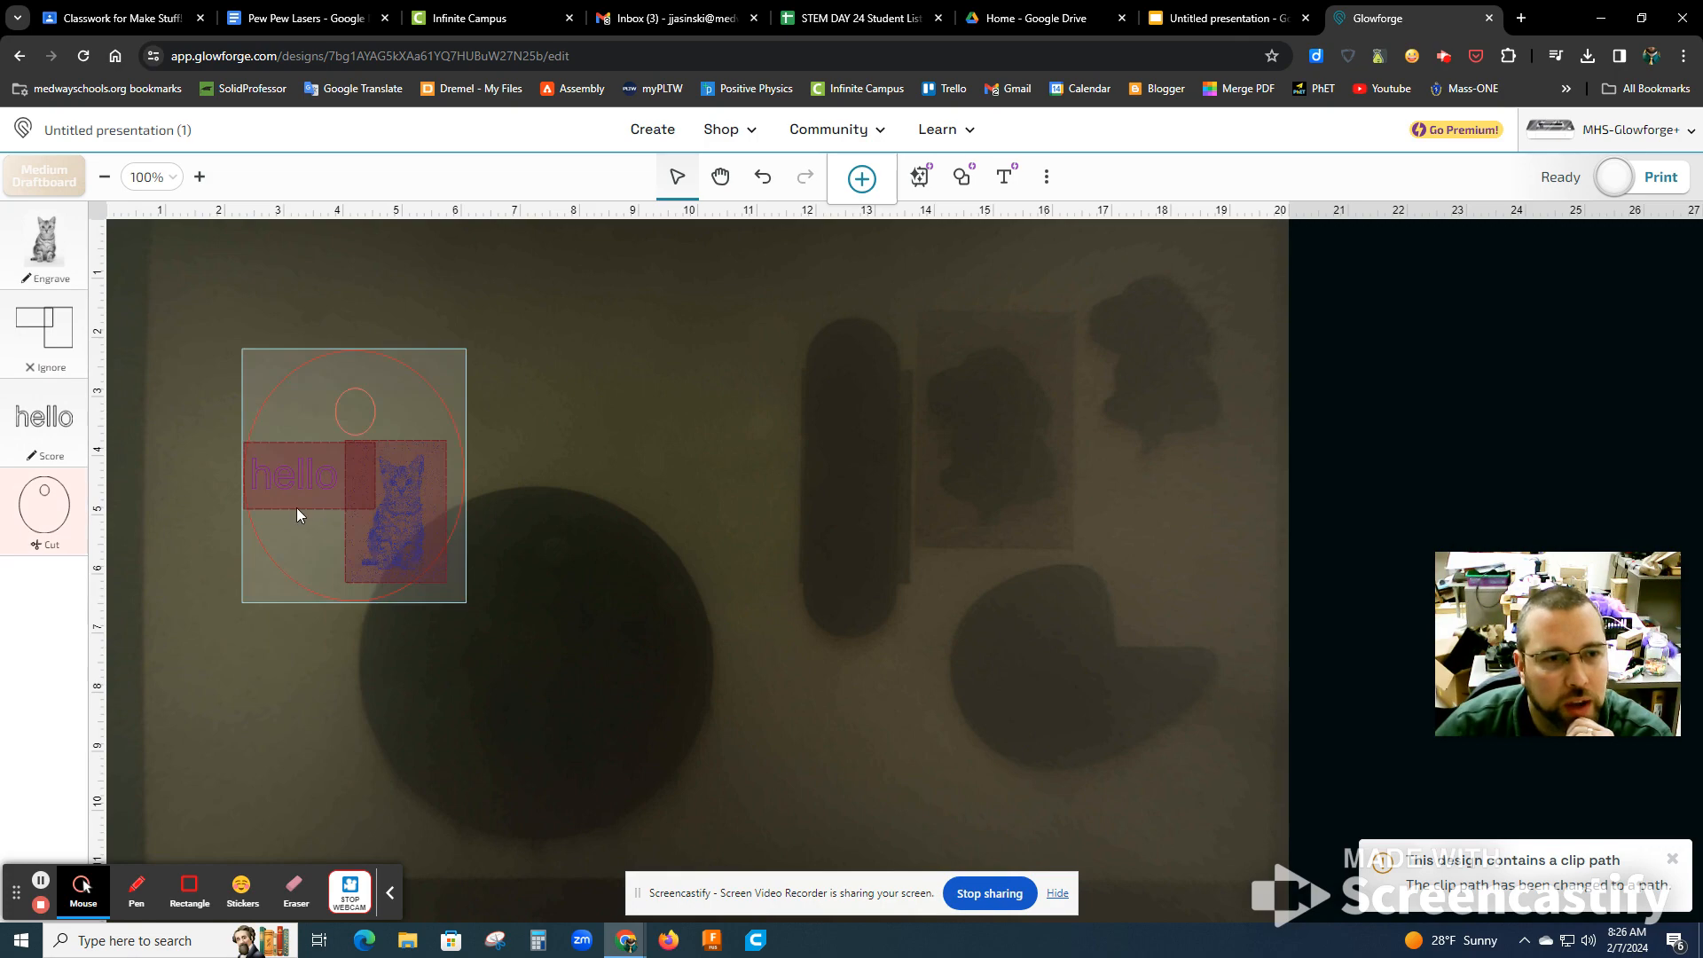
click(70, 369)
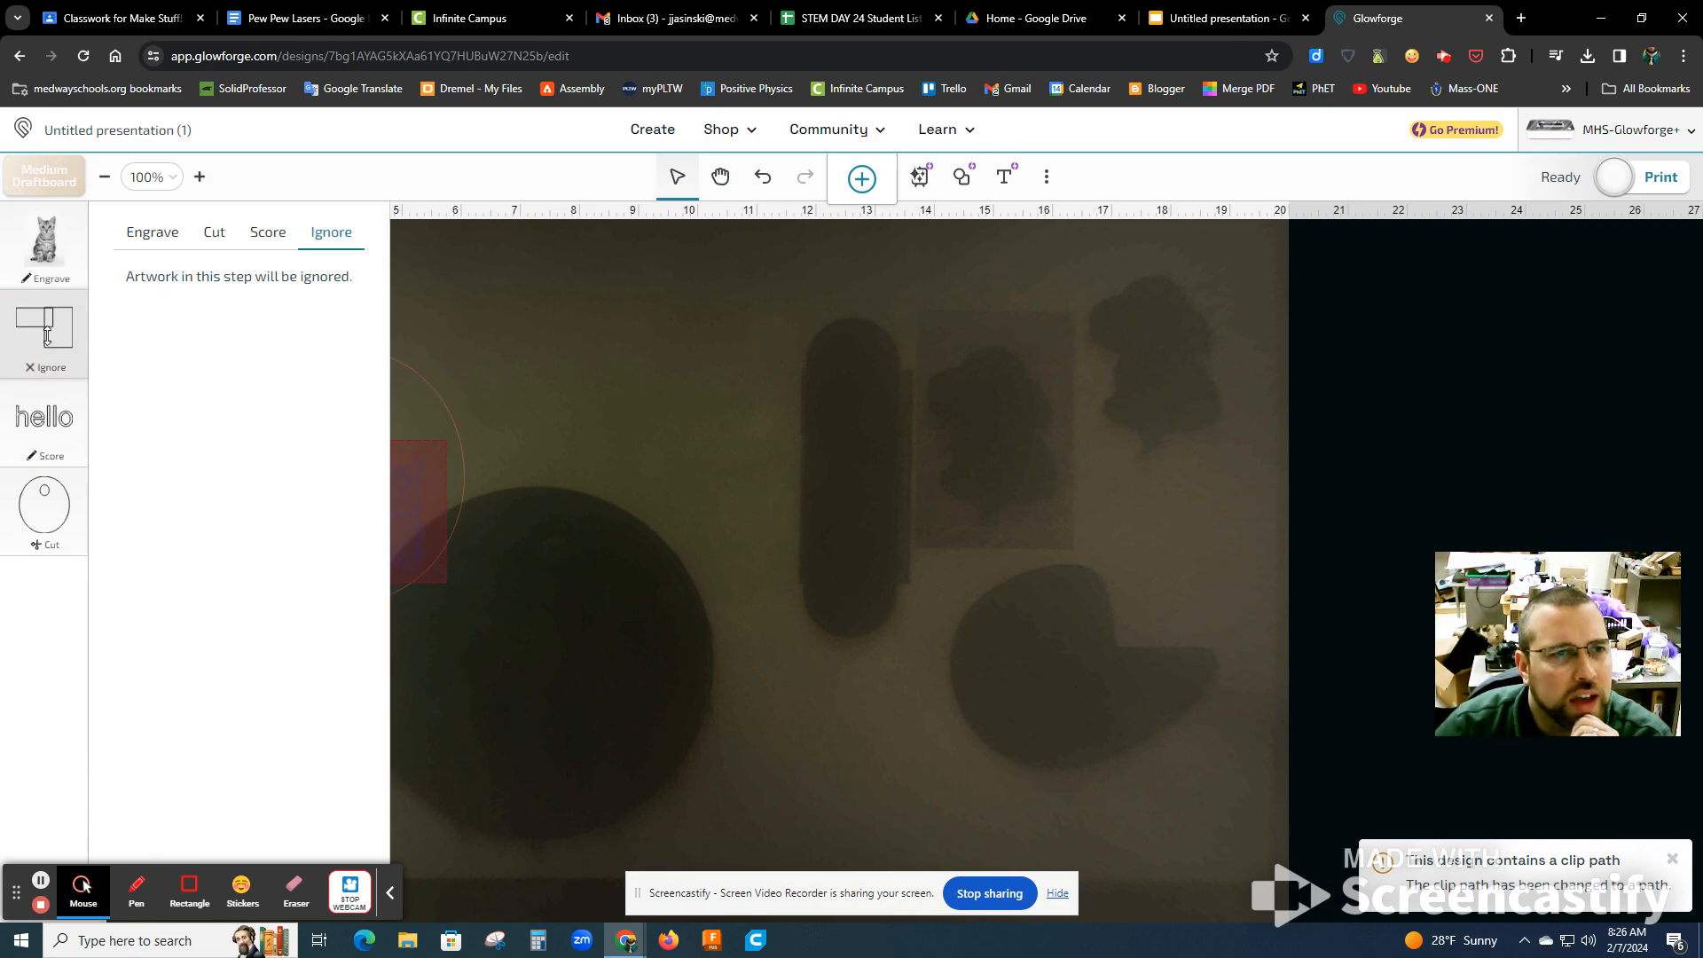
click(621, 375)
click(444, 449)
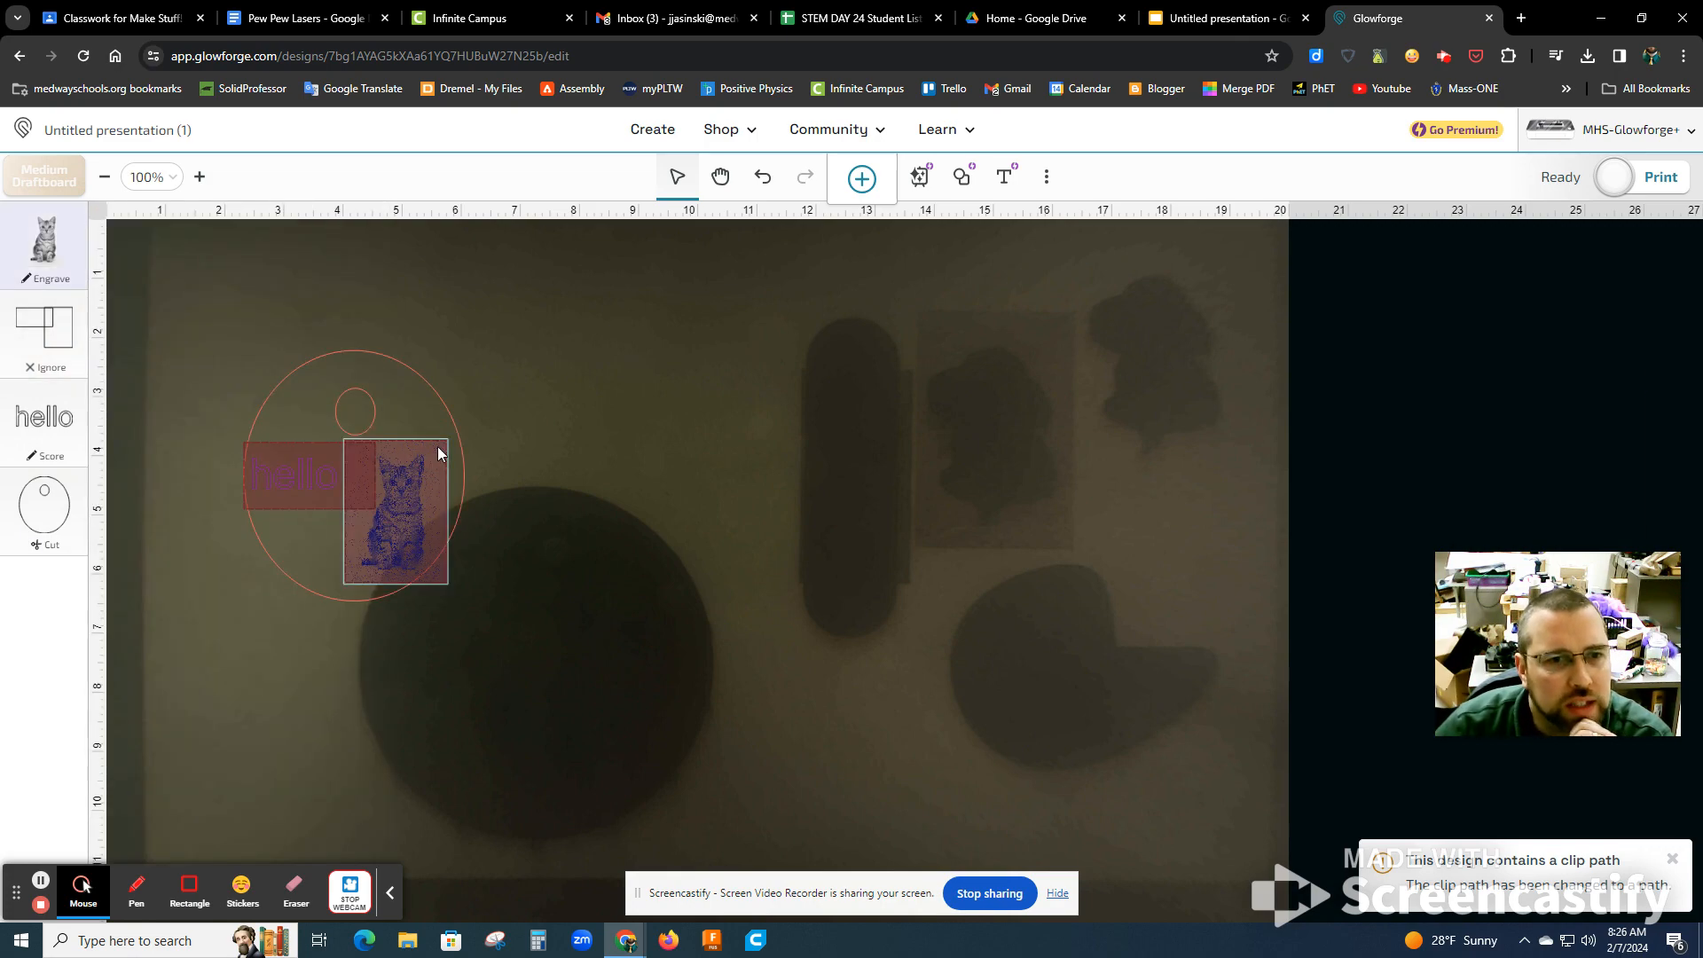
key(Delete)
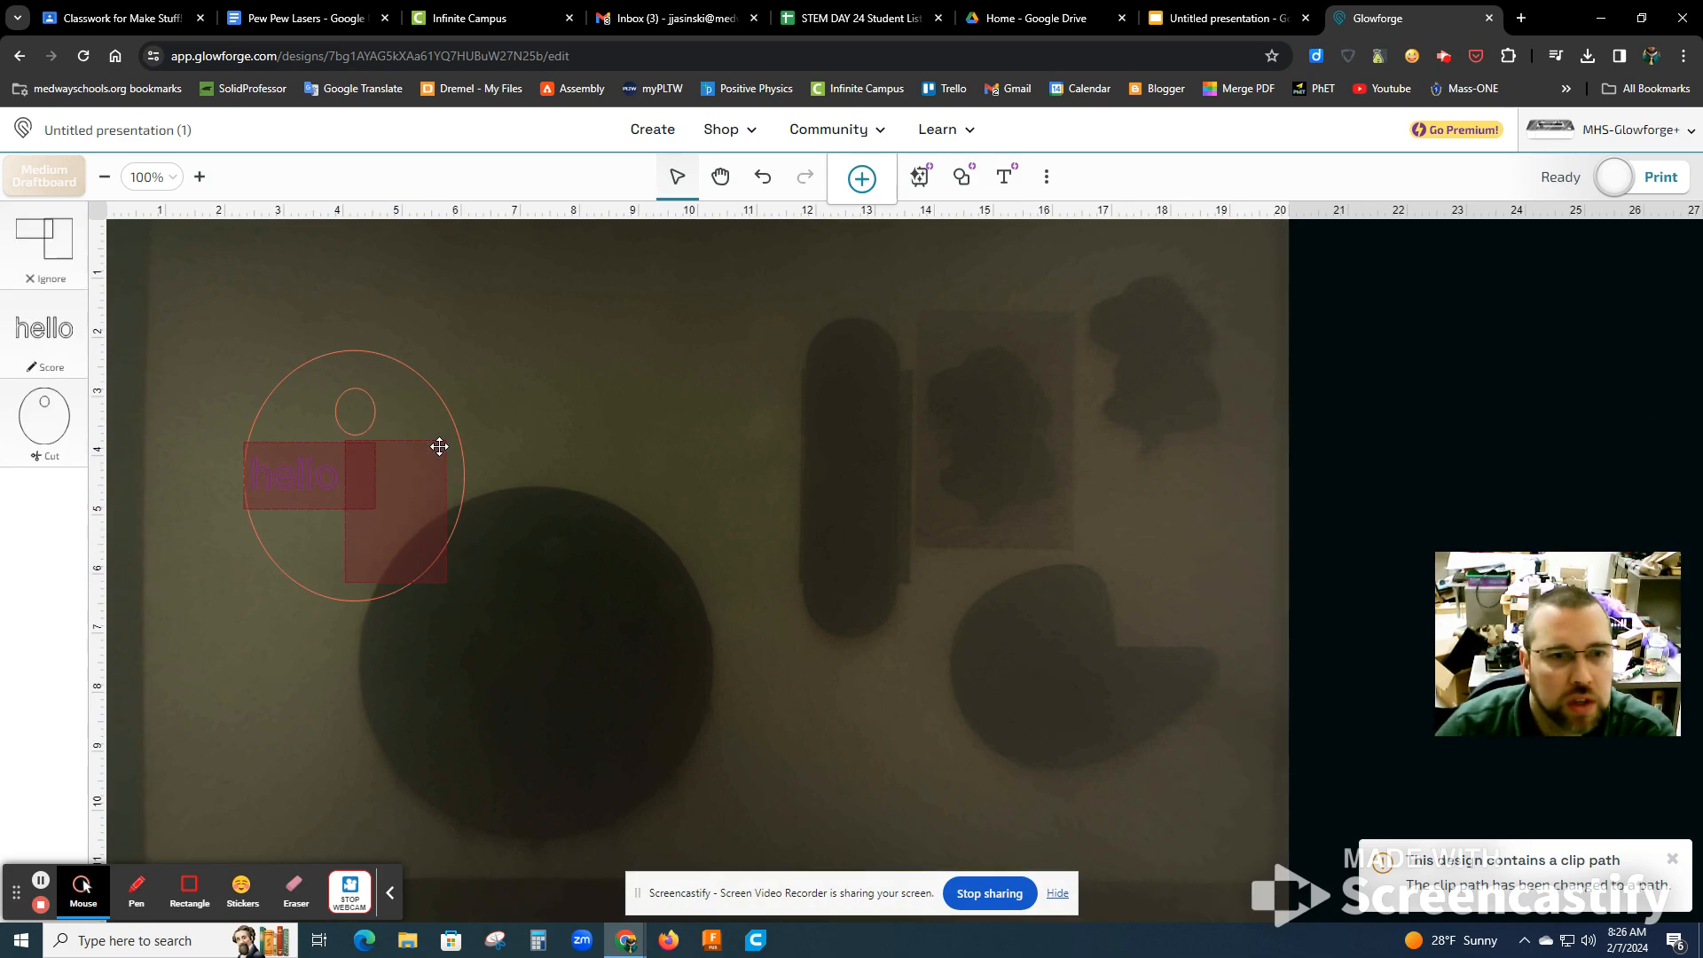
key(ctrl+z)
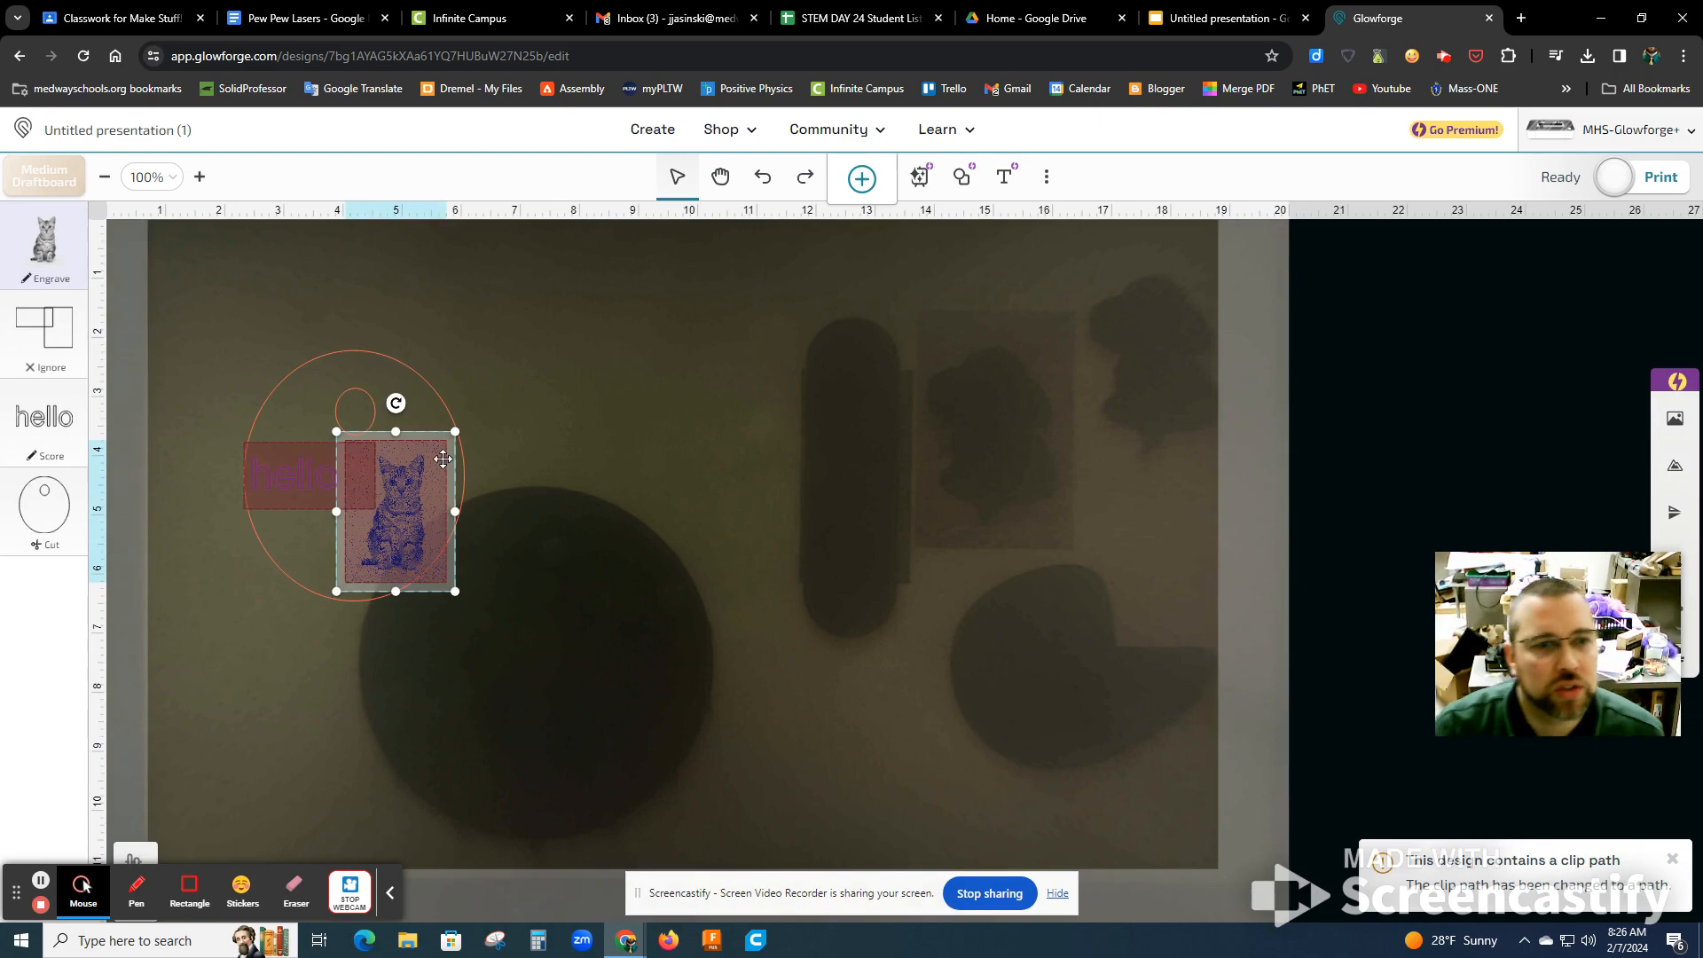
Step: Delete the ignored rectangle surrounding the hello text, keeping the text and the cat picture
click(467, 635)
click(46, 335)
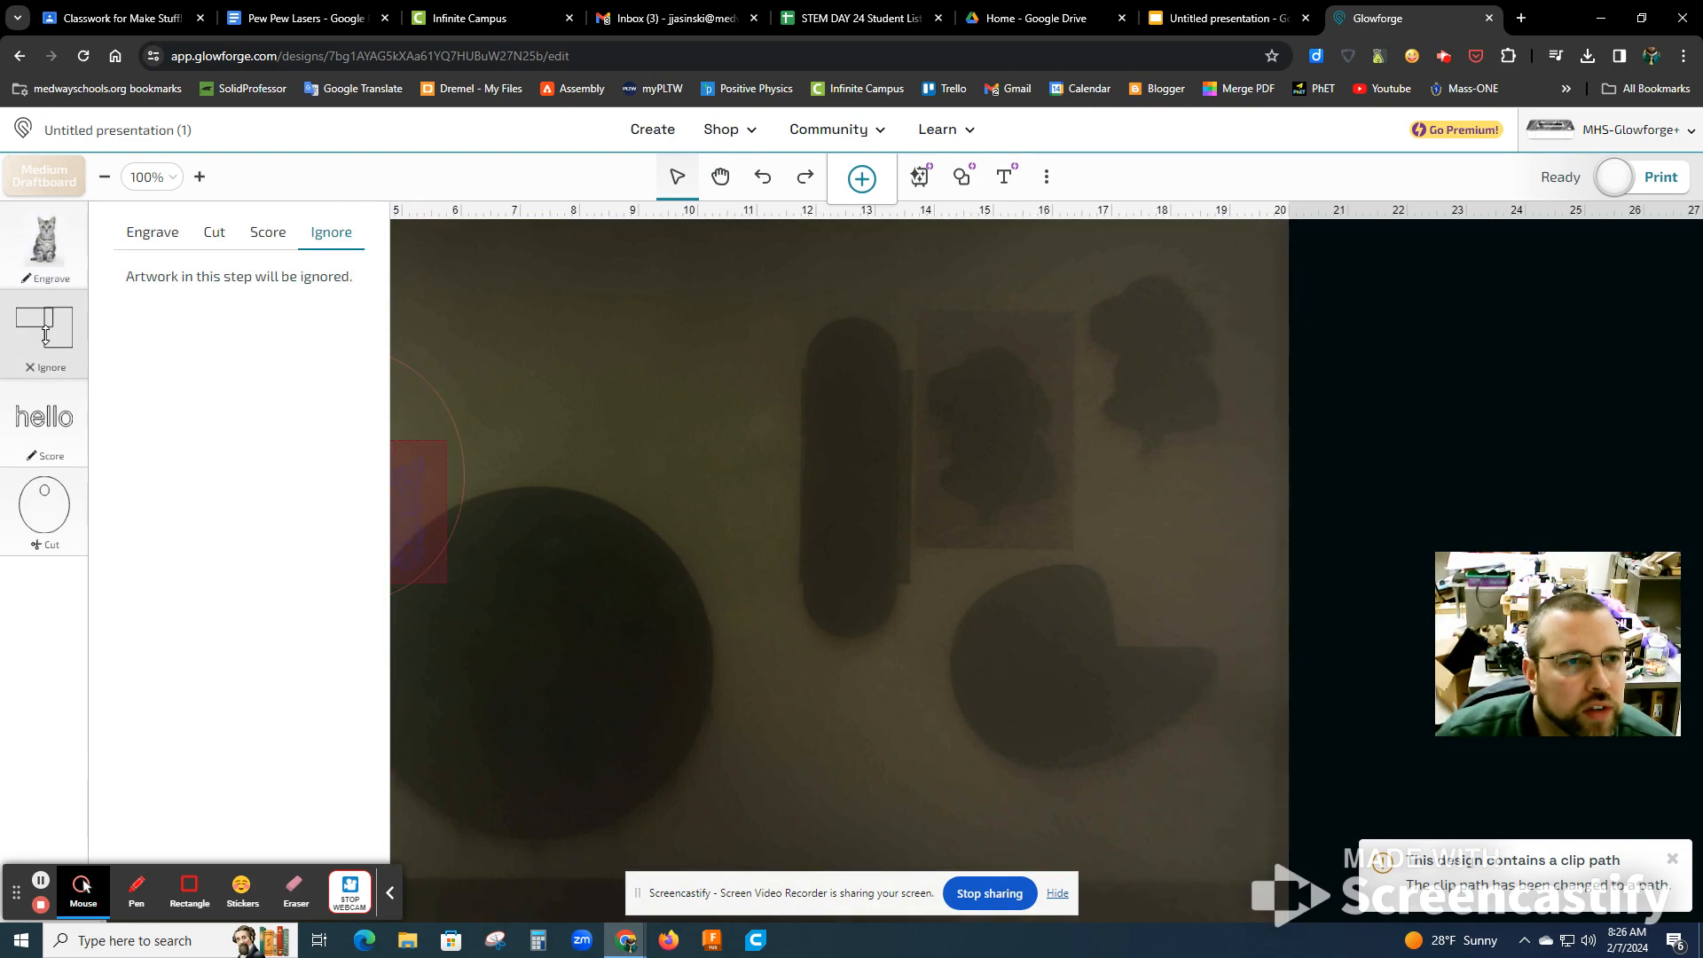
click(550, 326)
click(280, 511)
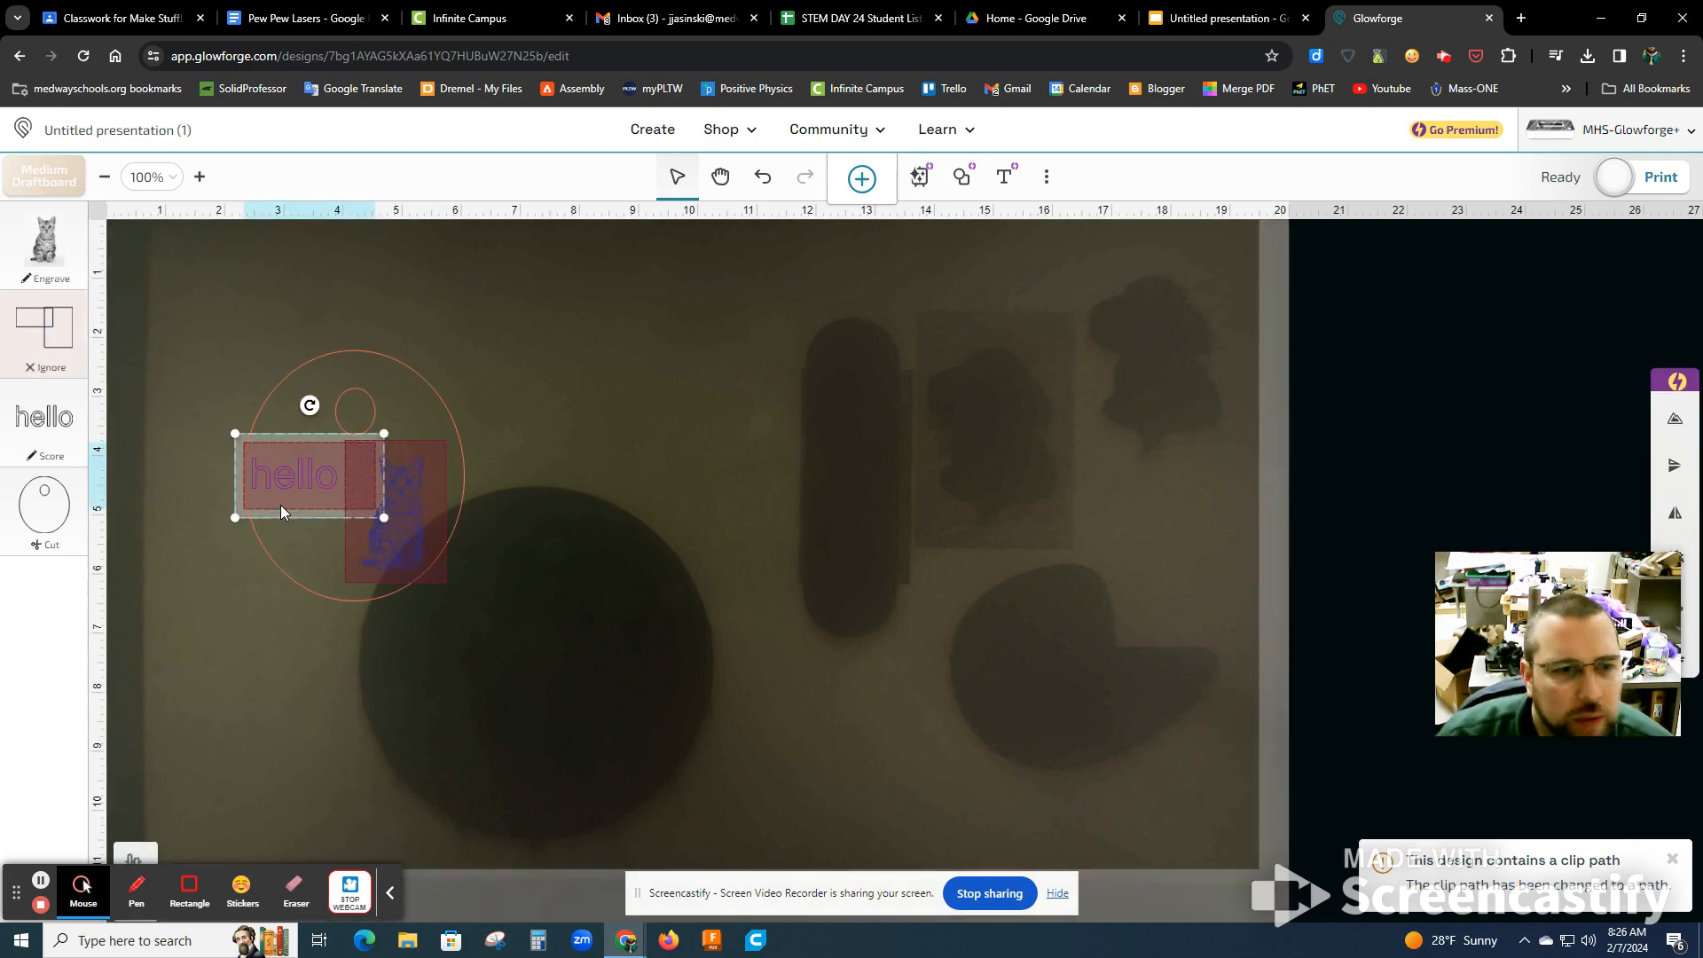
click(347, 509)
key(Delete)
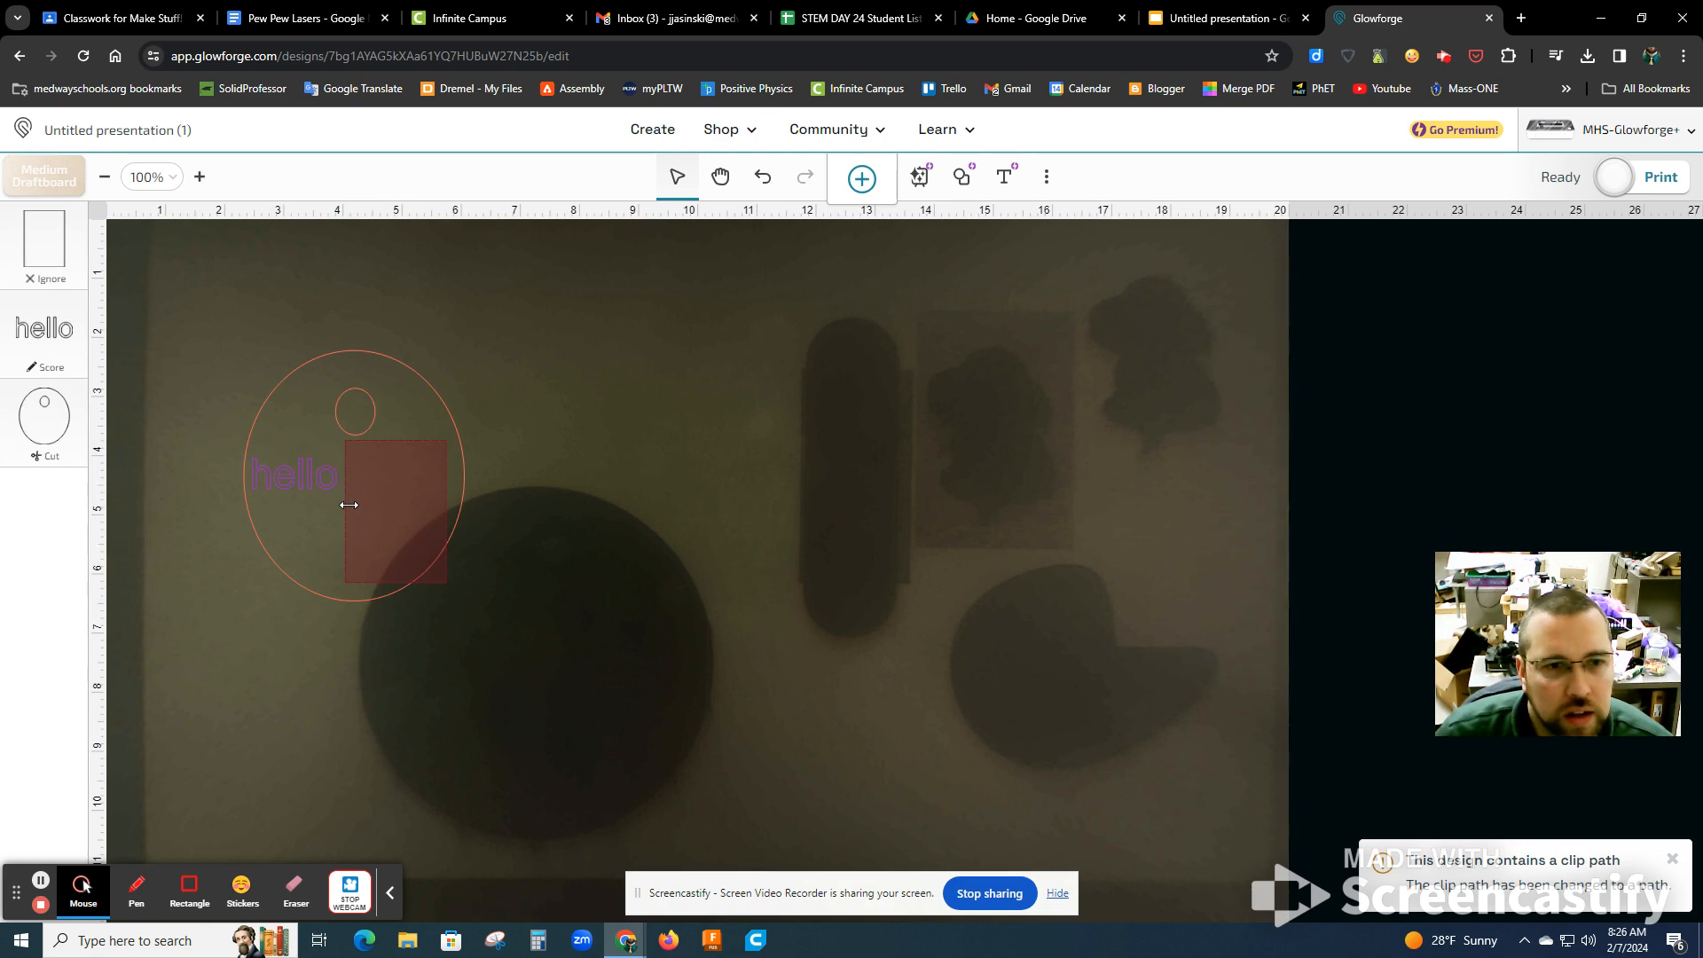
key(ctrl+z)
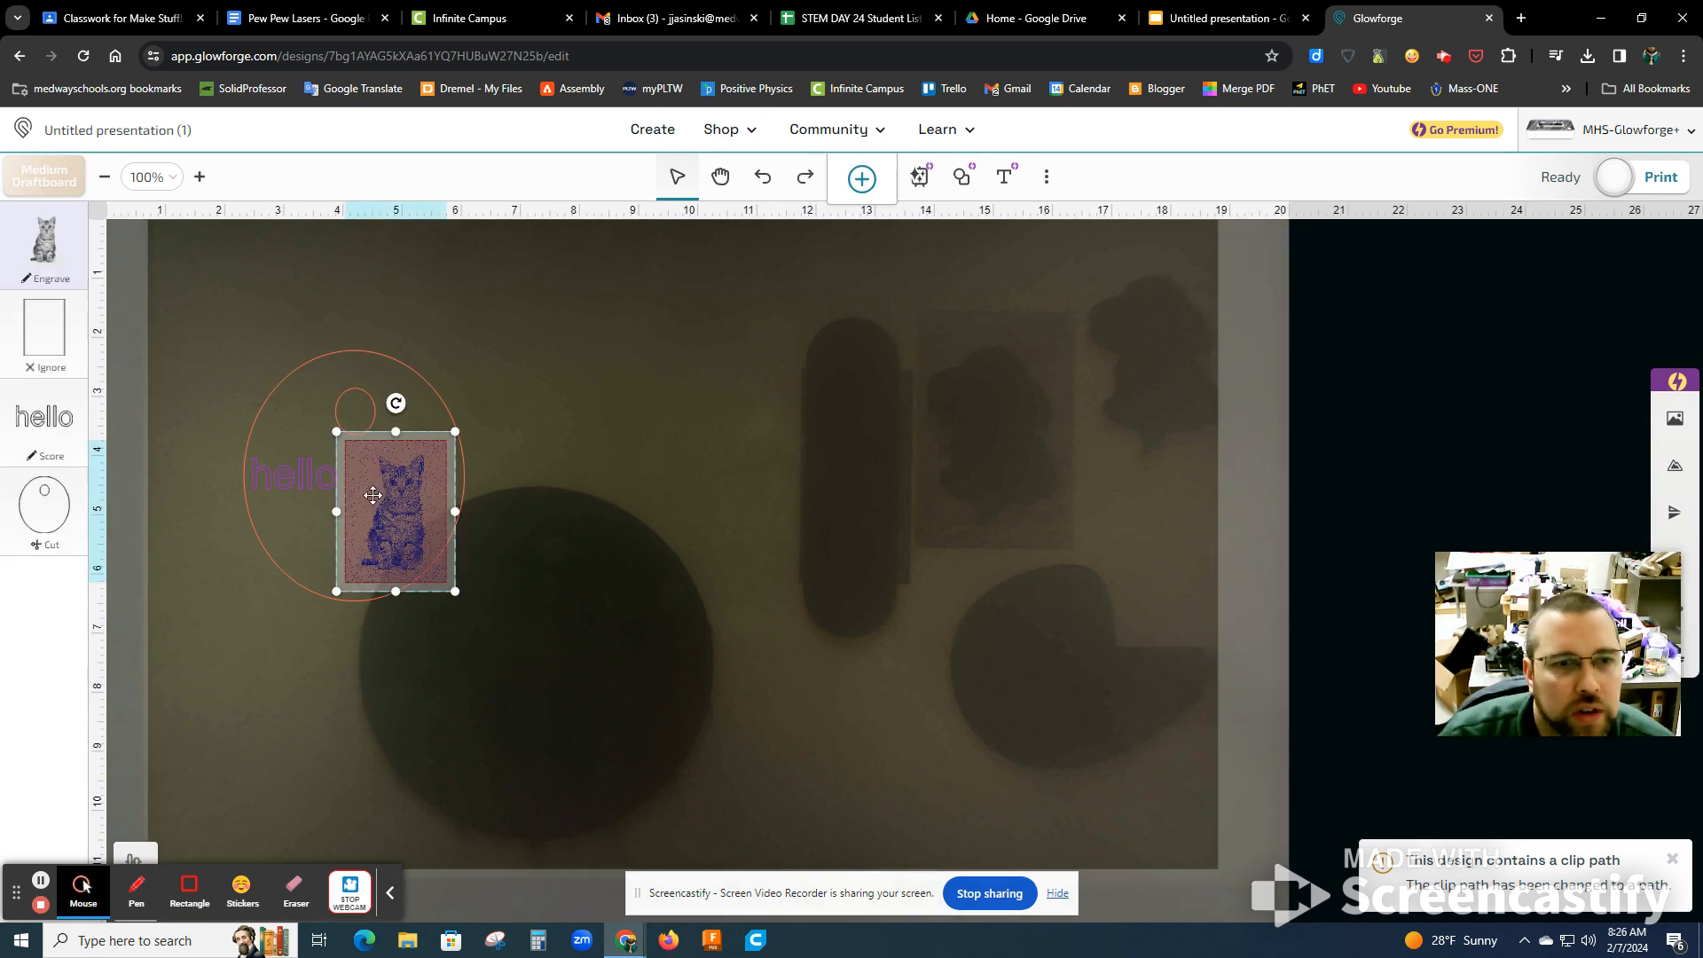
Step: Delete the ignored rectangle behind the cat picture and place the picture back inside the large ellipse outline, beside the hello text
drag(497, 479, 739, 403)
click(394, 504)
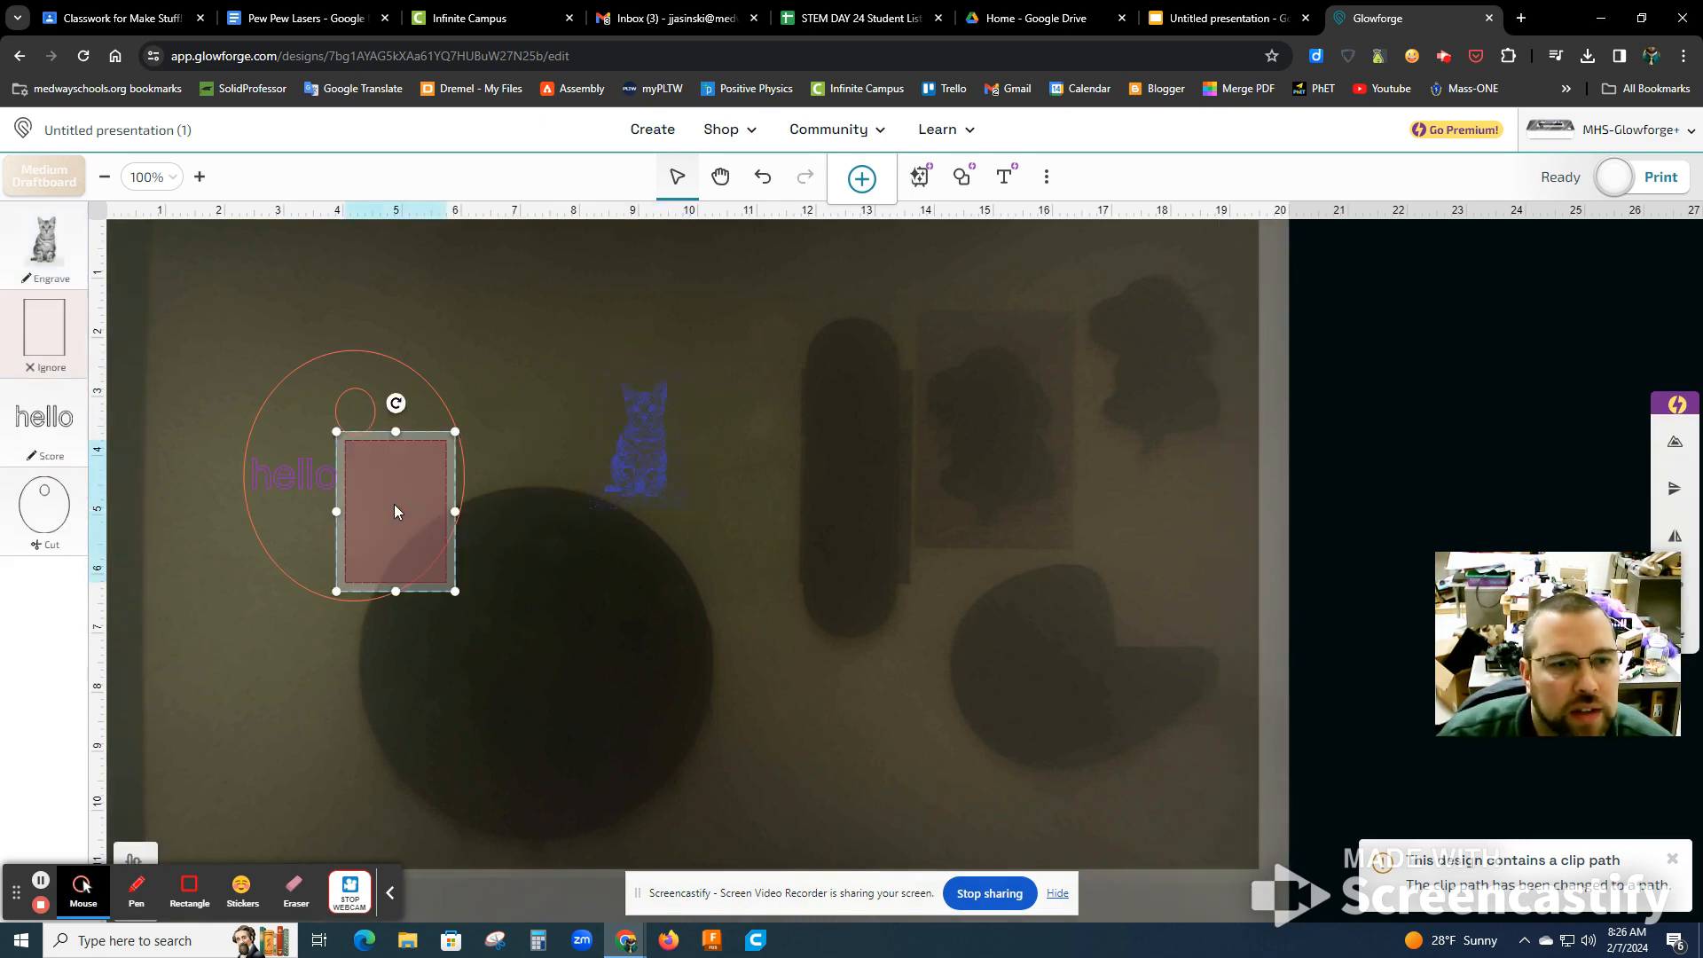
key(Delete)
click(650, 455)
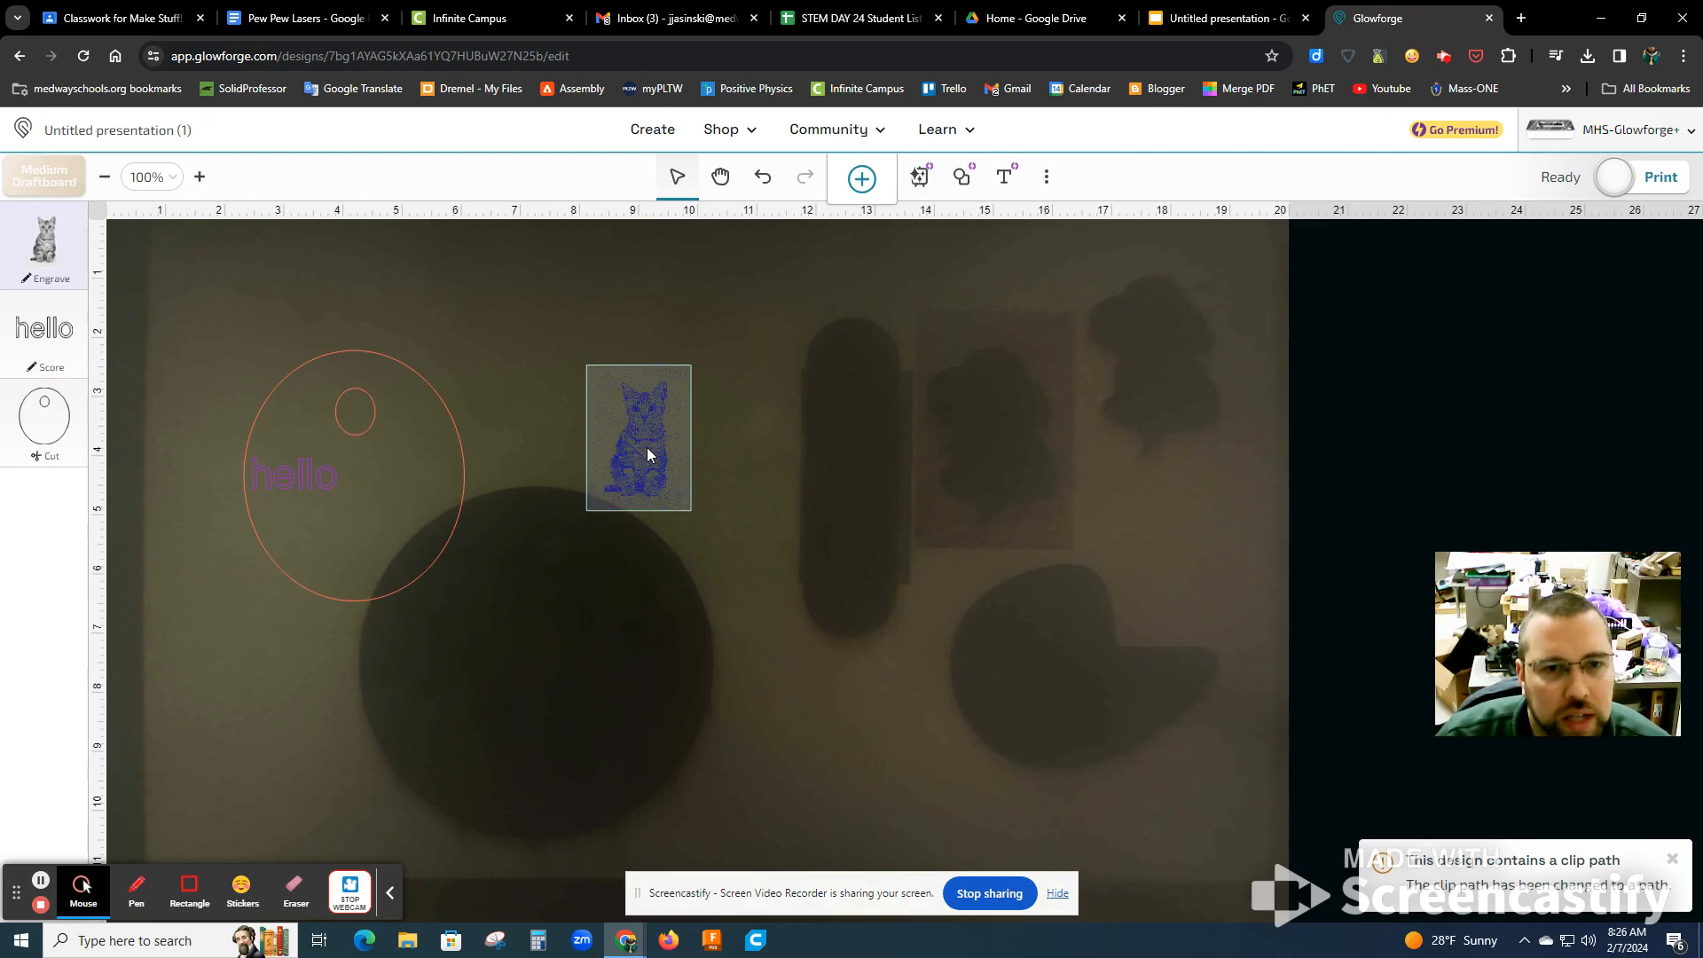
drag(308, 530, 393, 514)
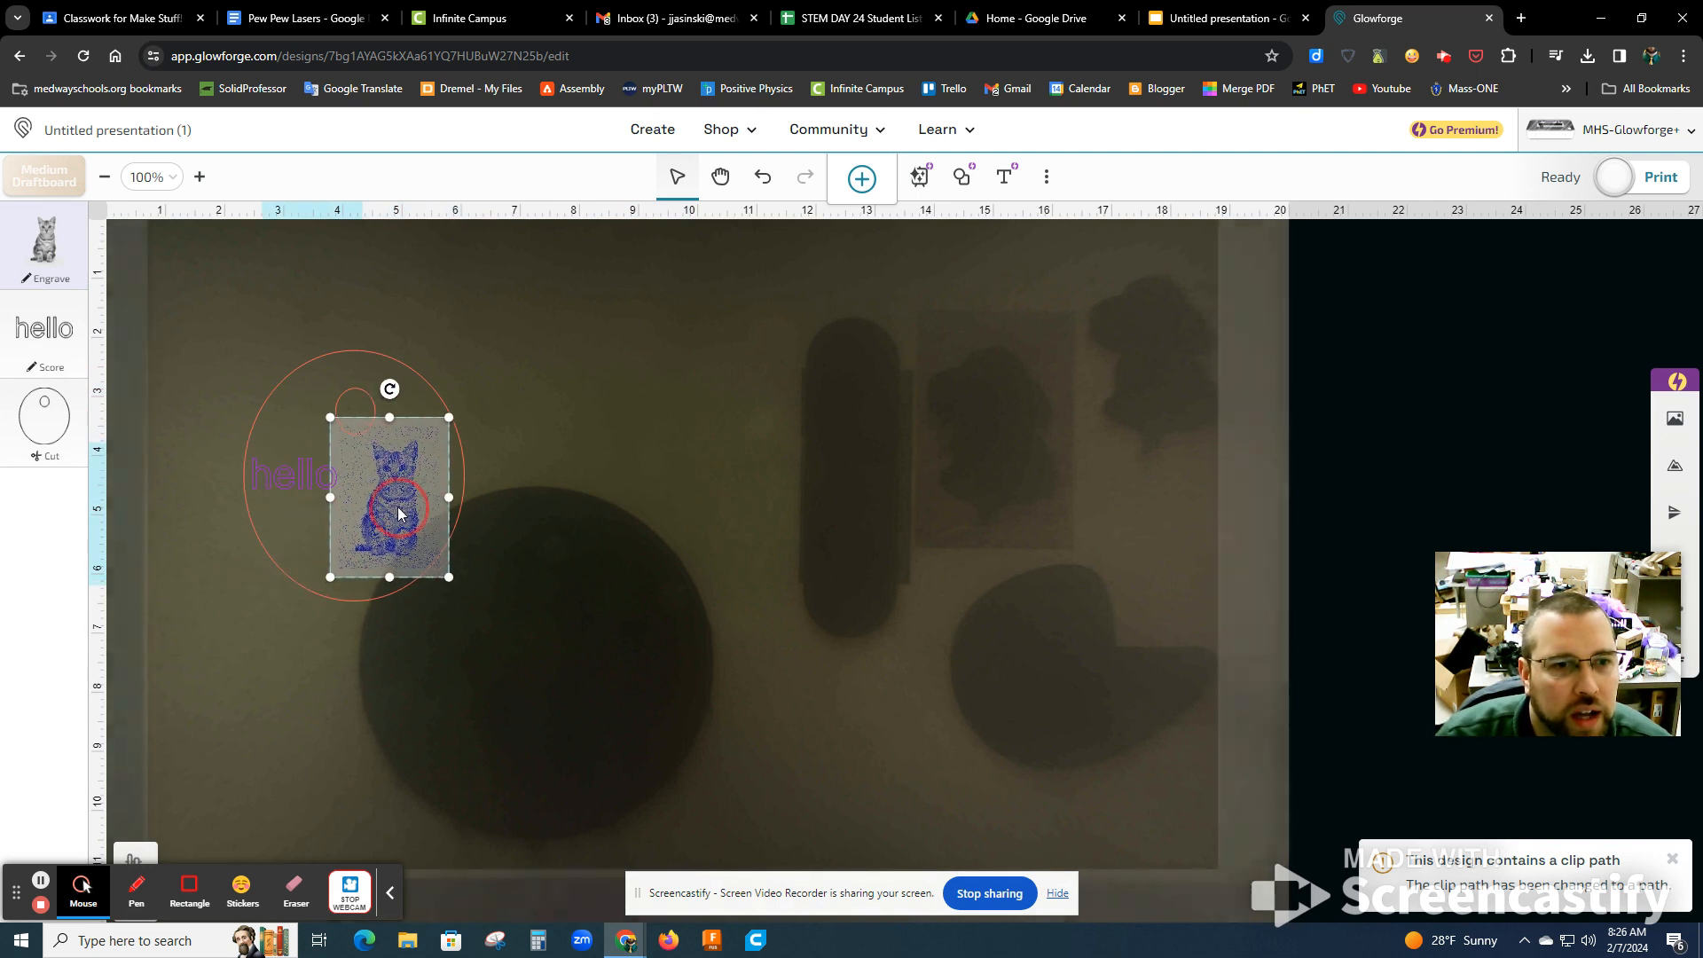
Step: Open the design's title for editing with the whole existing name selected
click(160, 131)
triple_click(158, 132)
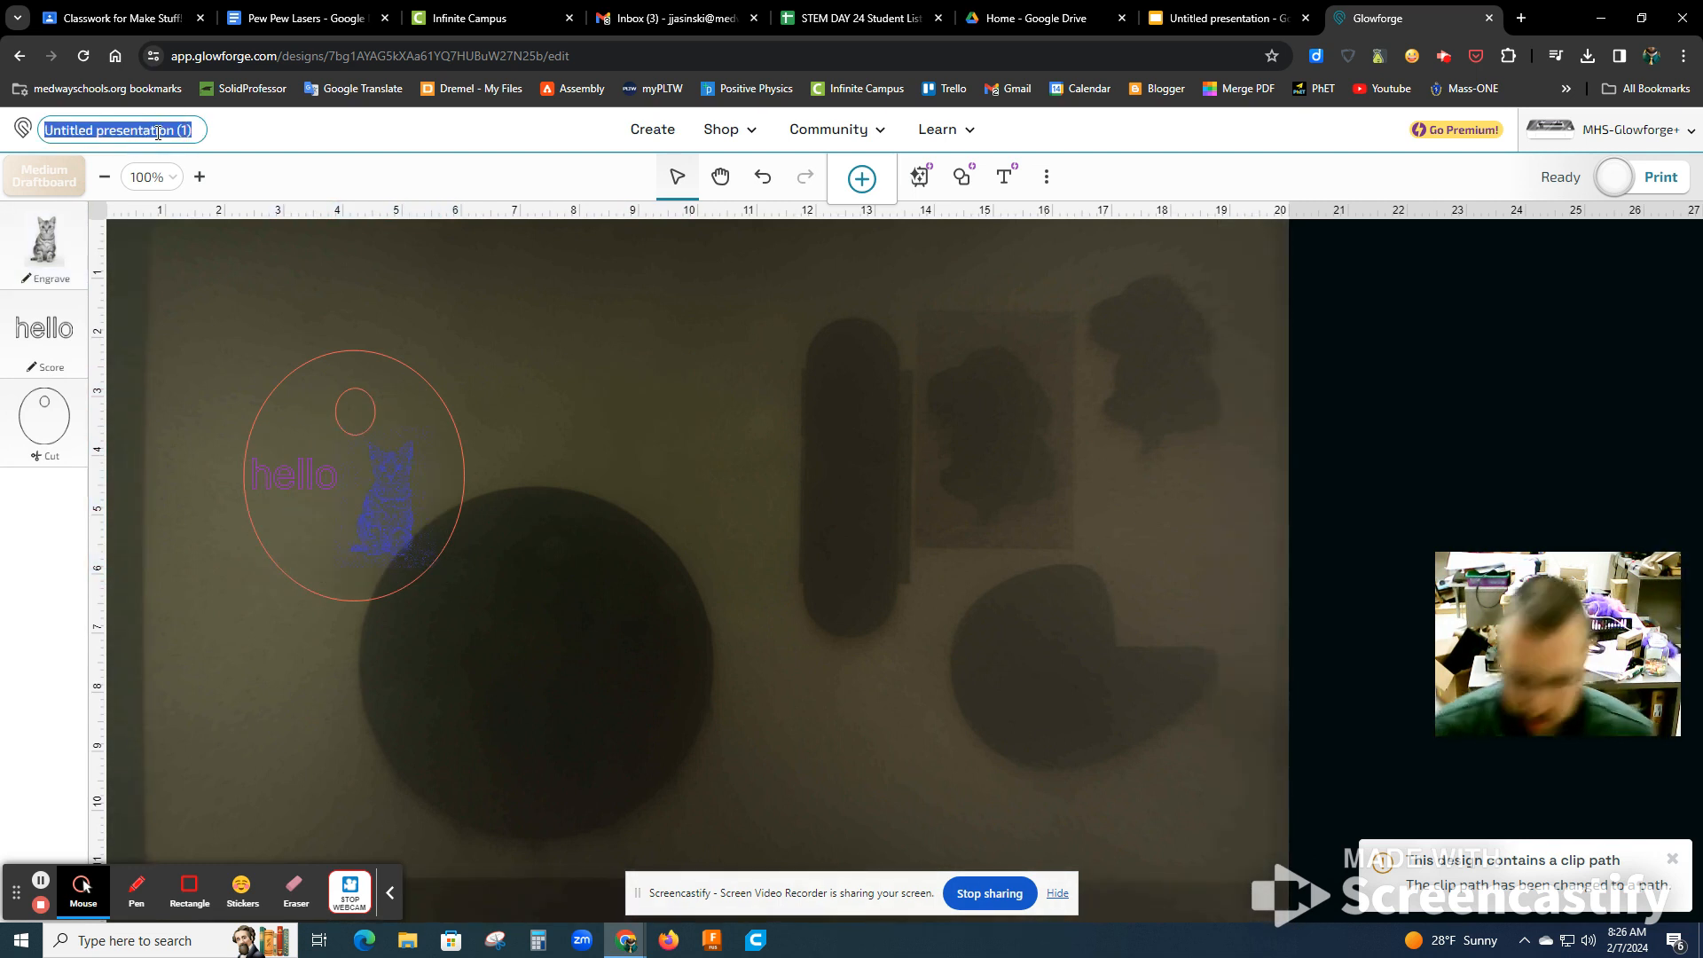